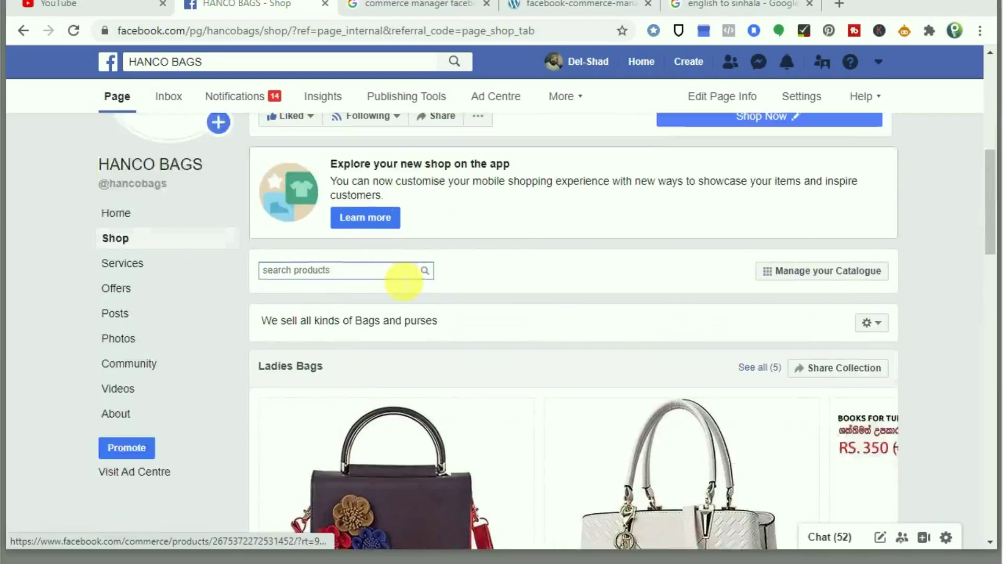
- Look through the product collections in the HANCO BAGS page's shop
{"action": "scroll", "coordinate": [401, 279], "scroll_direction": "down", "scroll_amount": 5}
{"action": "scroll", "coordinate": [397, 277], "scroll_direction": "down", "scroll_amount": 15}
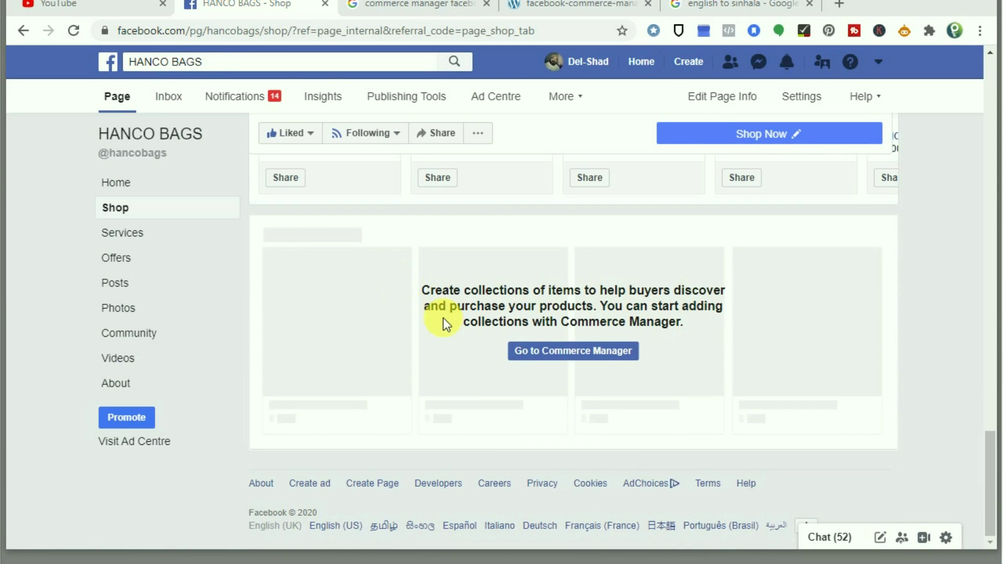
{"action": "scroll", "coordinate": [412, 321], "scroll_direction": "up", "scroll_amount": 15}
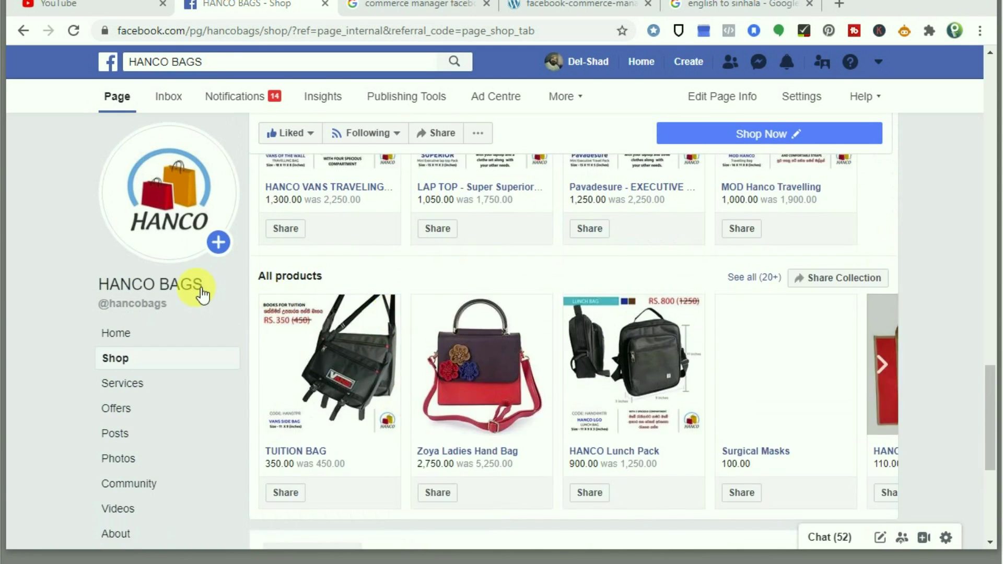
{"action": "scroll", "coordinate": [472, 324], "scroll_direction": "up", "scroll_amount": 3}
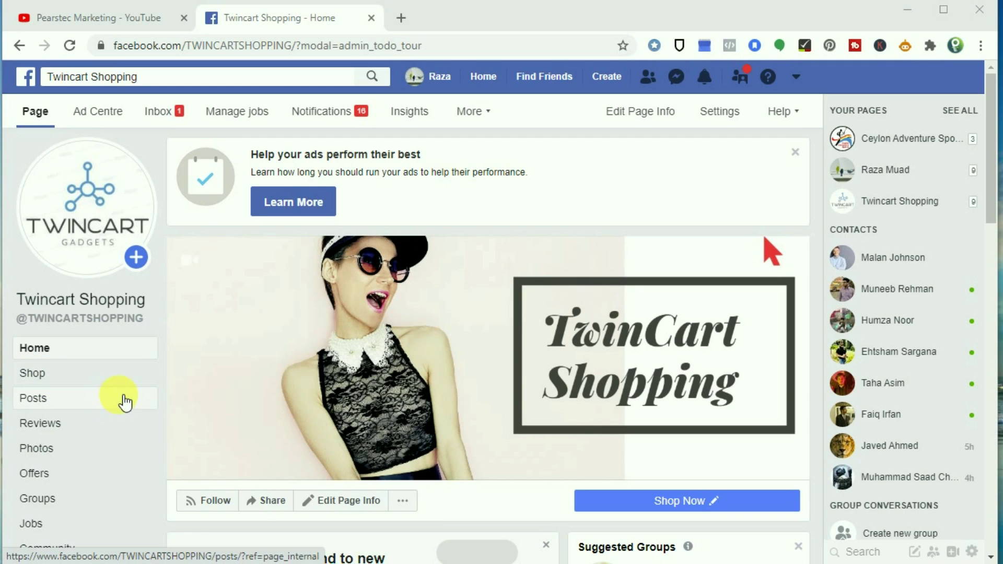
- Open the Twincart Shopping page's shop section, review the shop setup information and continue to Commerce Manager
{"action": "left_click", "coordinate": [54, 374]}
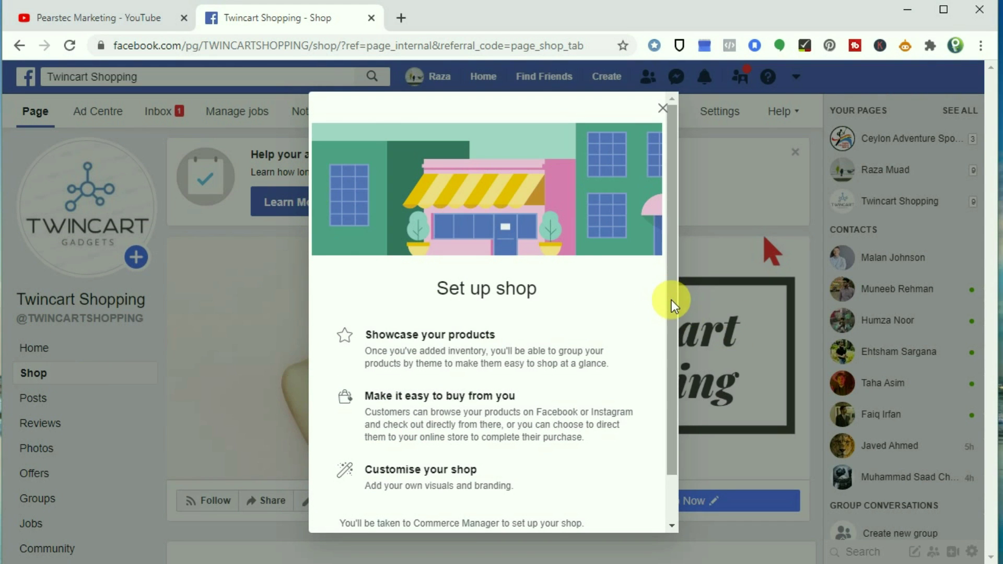
{"action": "scroll", "coordinate": [672, 300], "scroll_direction": "down", "scroll_amount": 2}
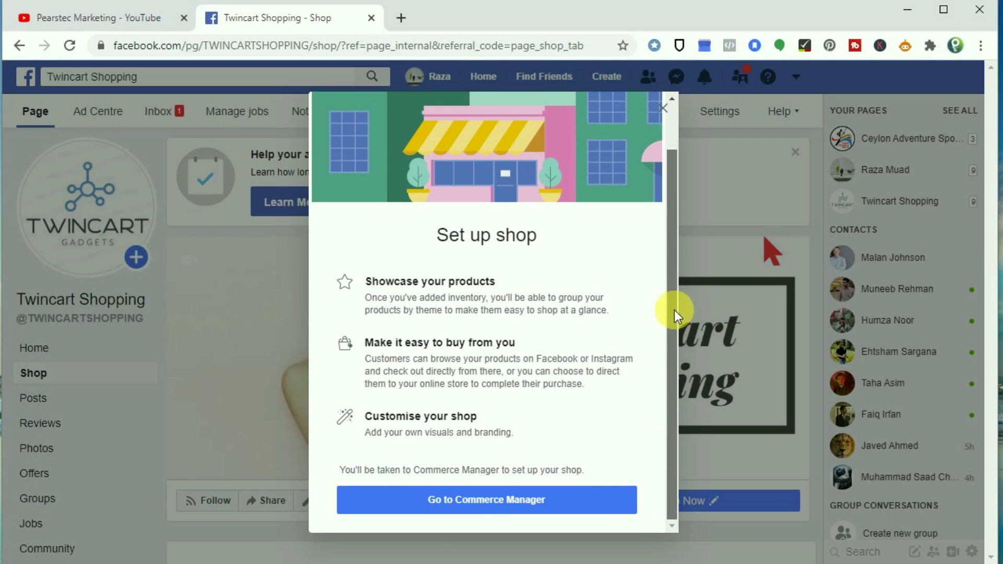
{"action": "left_click_drag", "start_coordinate": [675, 309], "coordinate": [672, 255]}
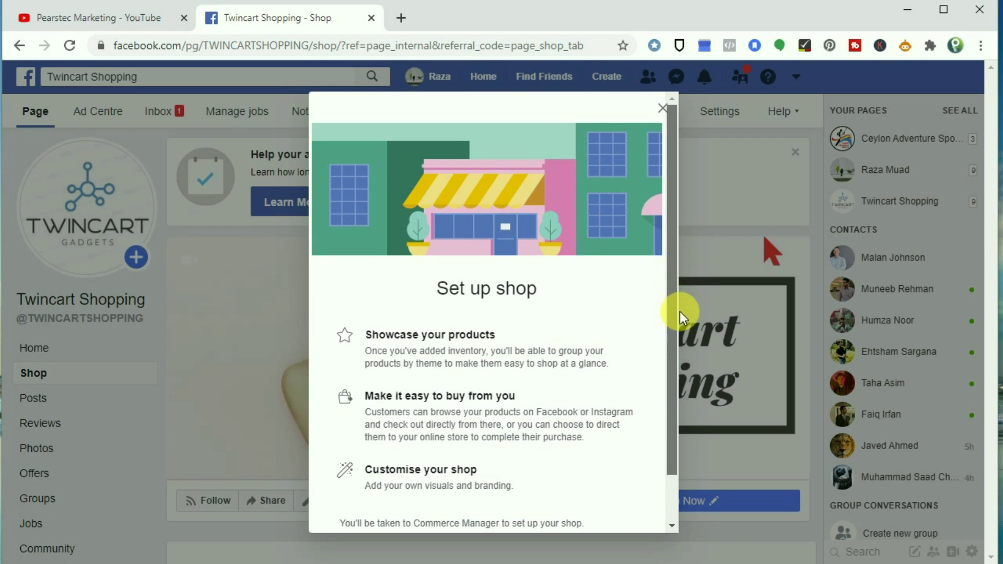
{"action": "scroll", "coordinate": [679, 311], "scroll_direction": "down", "scroll_amount": 2}
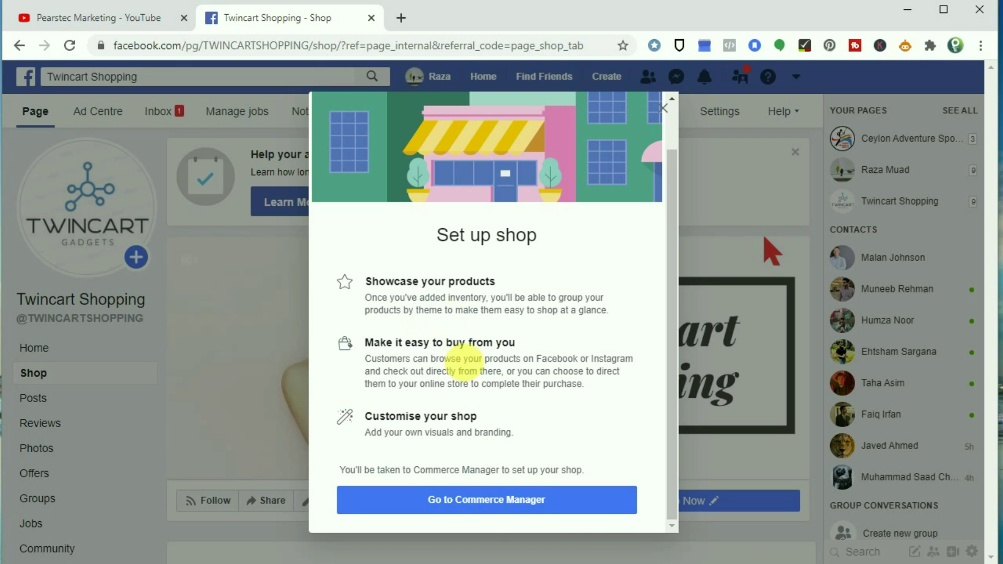
{"action": "left_click", "coordinate": [486, 502]}
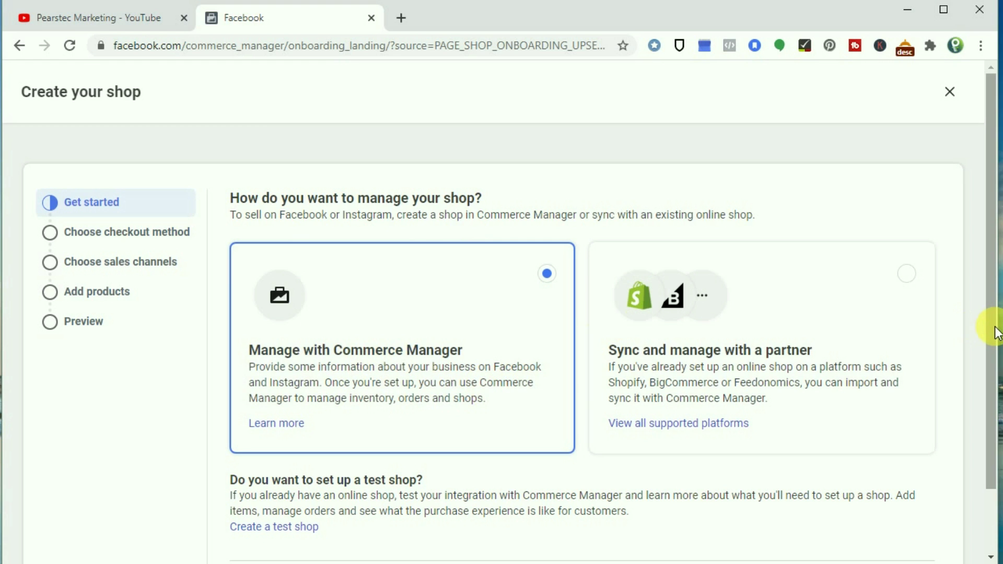
- Keep Manage with Commerce Manager as the management option and proceed with Checkout with messaging as the checkout method
{"action": "left_click_drag", "start_coordinate": [986, 330], "coordinate": [993, 421]}
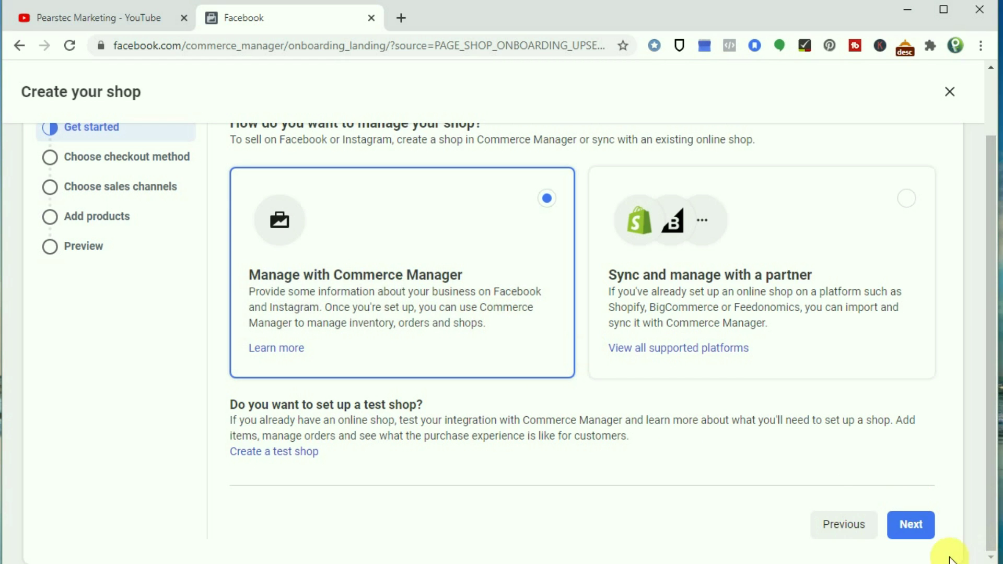
{"action": "left_click", "coordinate": [921, 530]}
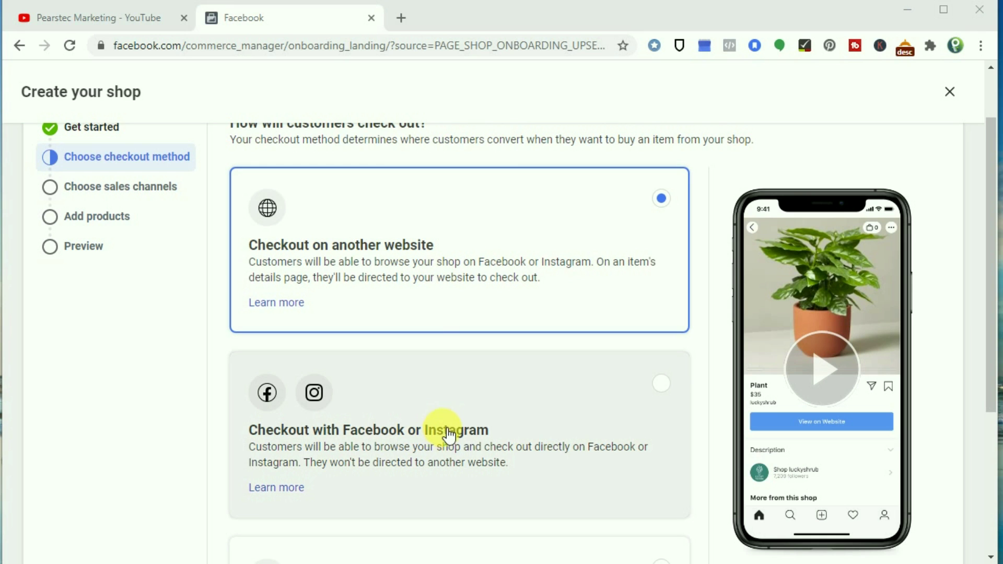
{"action": "left_click", "coordinate": [457, 411]}
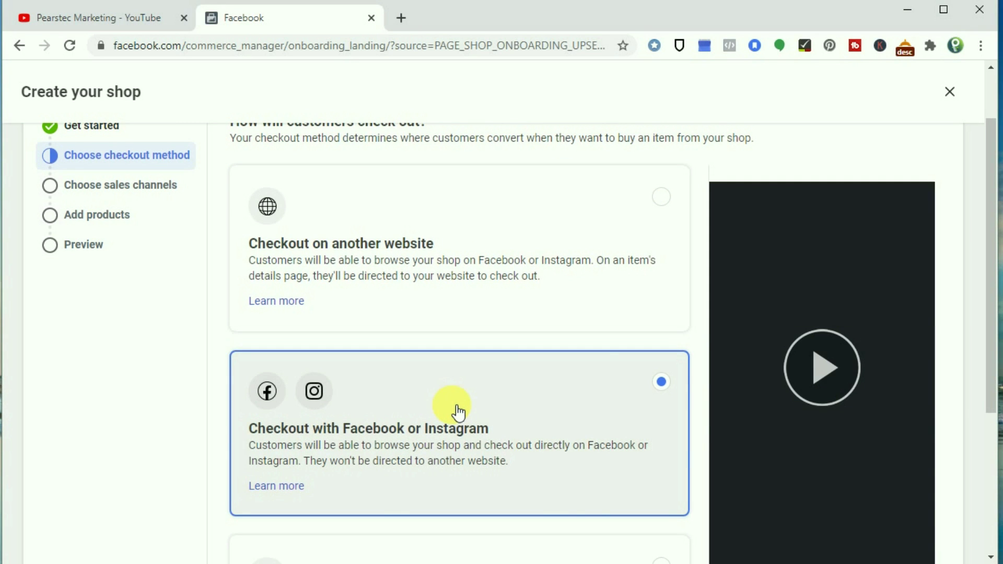
{"action": "scroll", "coordinate": [315, 491], "scroll_direction": "down", "scroll_amount": 3}
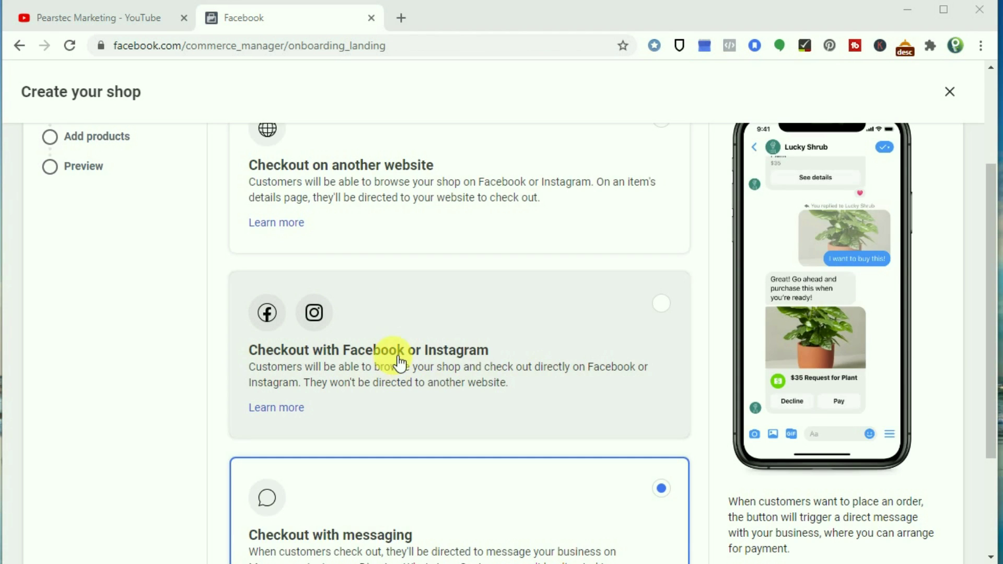
{"action": "scroll", "coordinate": [387, 347], "scroll_direction": "down", "scroll_amount": 3}
{"action": "scroll", "coordinate": [455, 248], "scroll_direction": "up", "scroll_amount": 5}
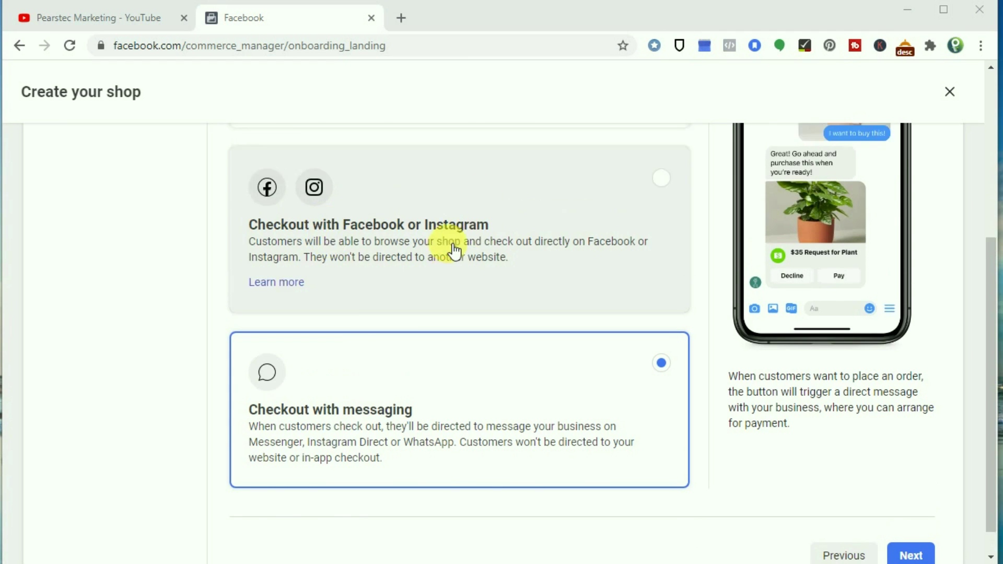
{"action": "scroll", "coordinate": [407, 439], "scroll_direction": "down", "scroll_amount": 5}
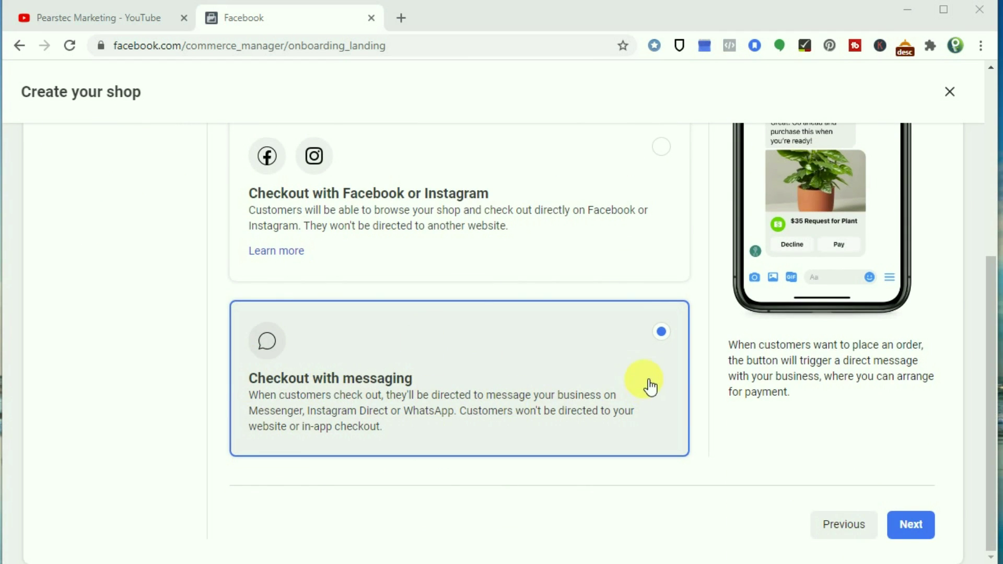
{"action": "left_click", "coordinate": [912, 525]}
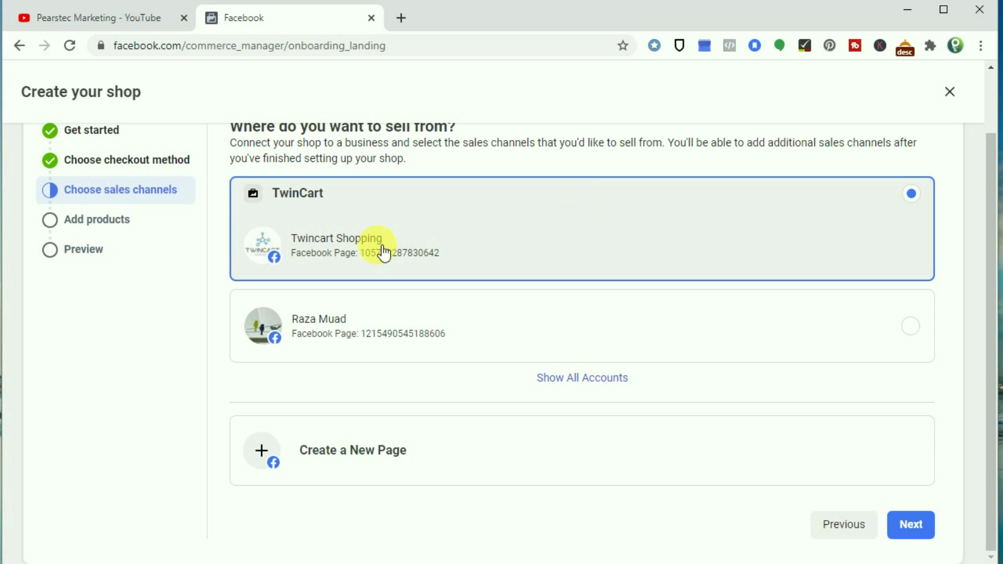
- Show all accounts, keep TwinCart with its Twincart Shopping page as the sales channel, and continue to the product selection
{"action": "left_click", "coordinate": [546, 379]}
{"action": "scroll", "coordinate": [481, 356], "scroll_direction": "down", "scroll_amount": 4}
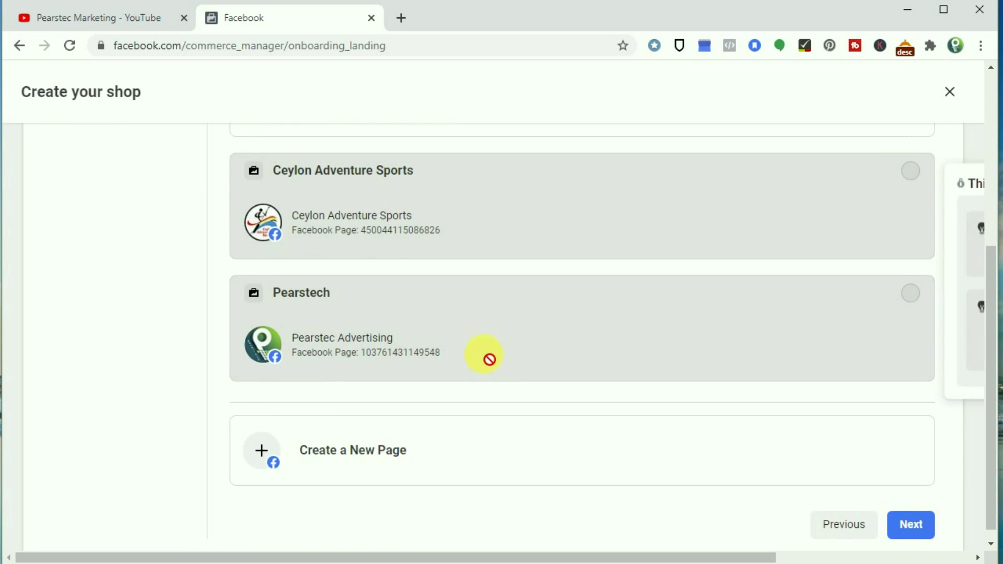
{"action": "scroll", "coordinate": [487, 357], "scroll_direction": "up", "scroll_amount": 5}
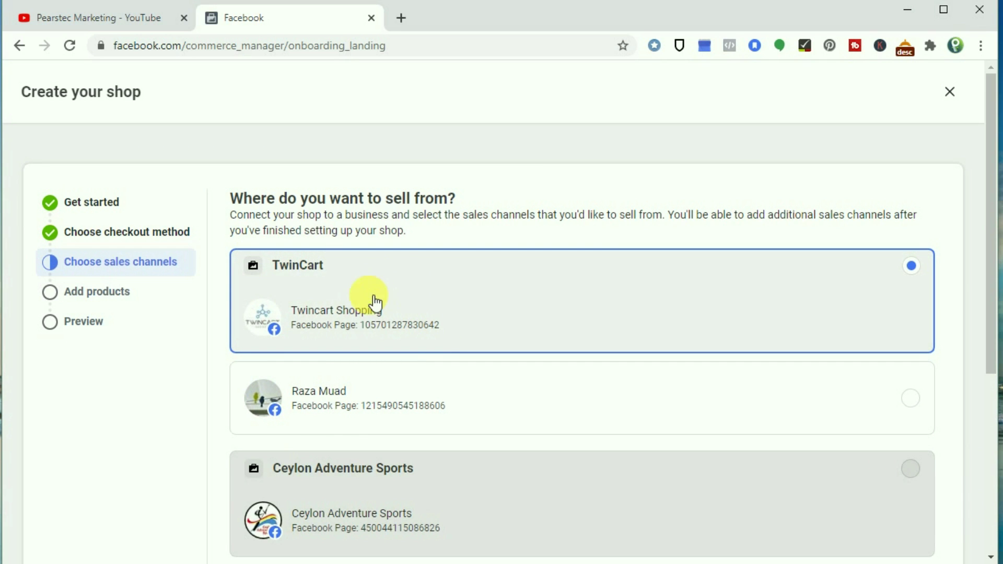
{"action": "scroll", "coordinate": [922, 452], "scroll_direction": "down", "scroll_amount": 6}
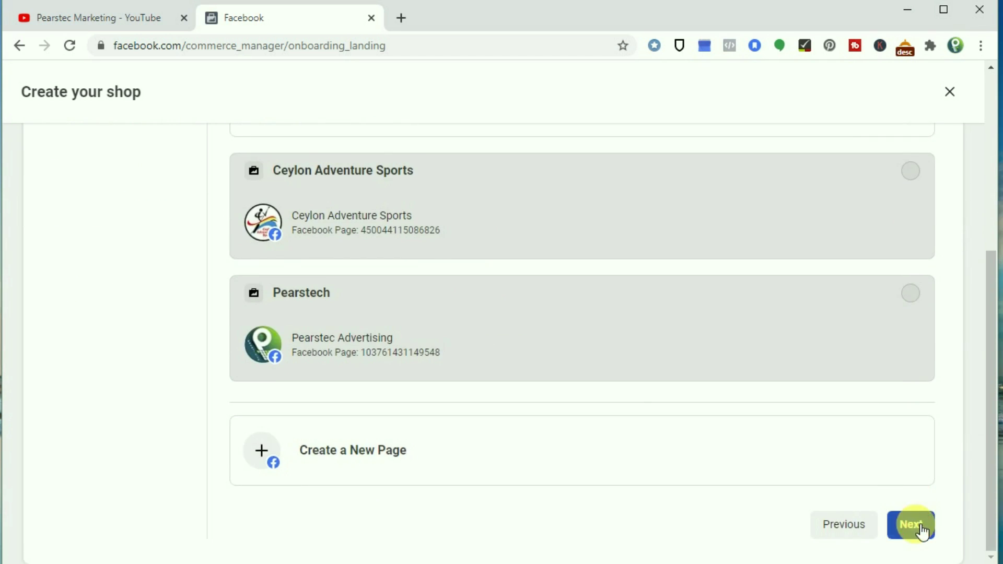
{"action": "left_click", "coordinate": [919, 525]}
- Create a new catalogue named TRAVELLING BAGS for the shop's products and continue to the preview
{"action": "scroll", "coordinate": [556, 339], "scroll_direction": "down", "scroll_amount": 3}
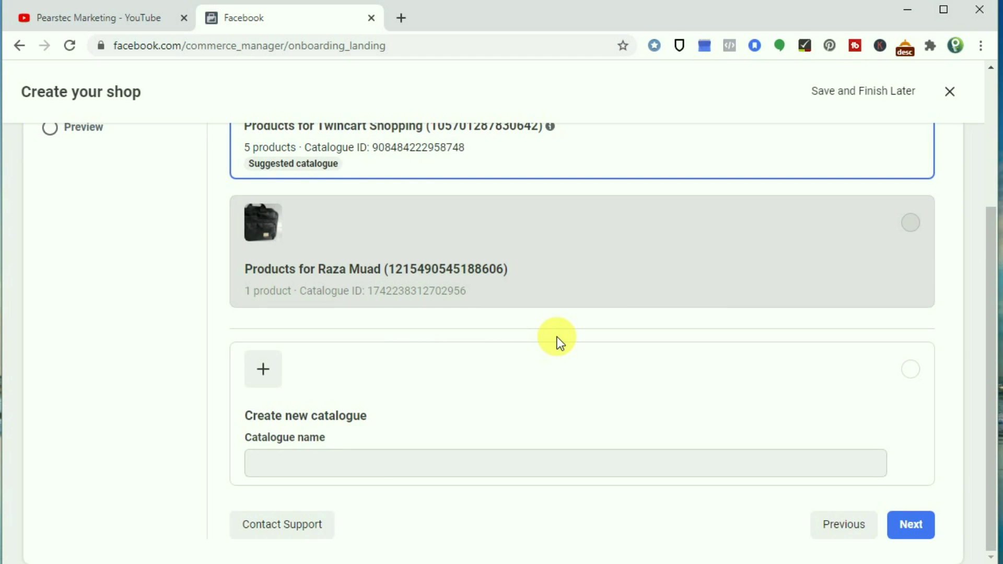
{"action": "scroll", "coordinate": [558, 342], "scroll_direction": "up", "scroll_amount": 3}
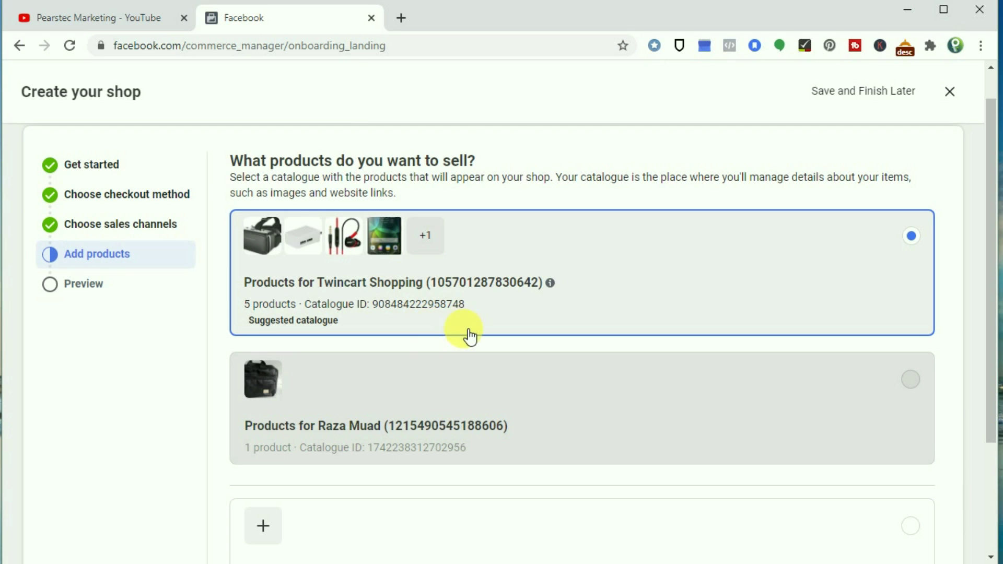
{"action": "mouse_move", "coordinate": [403, 410]}
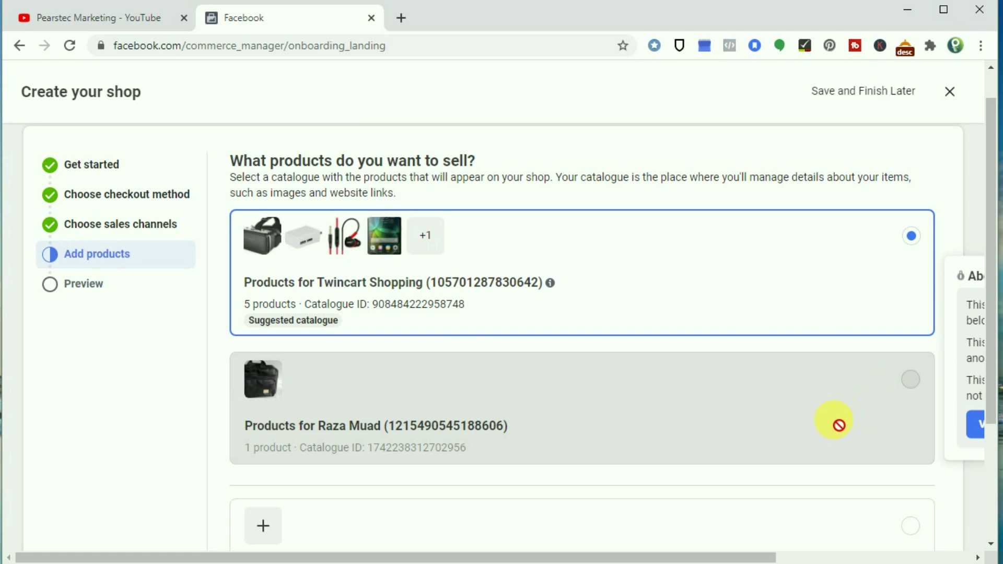
{"action": "scroll", "coordinate": [621, 388], "scroll_direction": "down", "scroll_amount": 3}
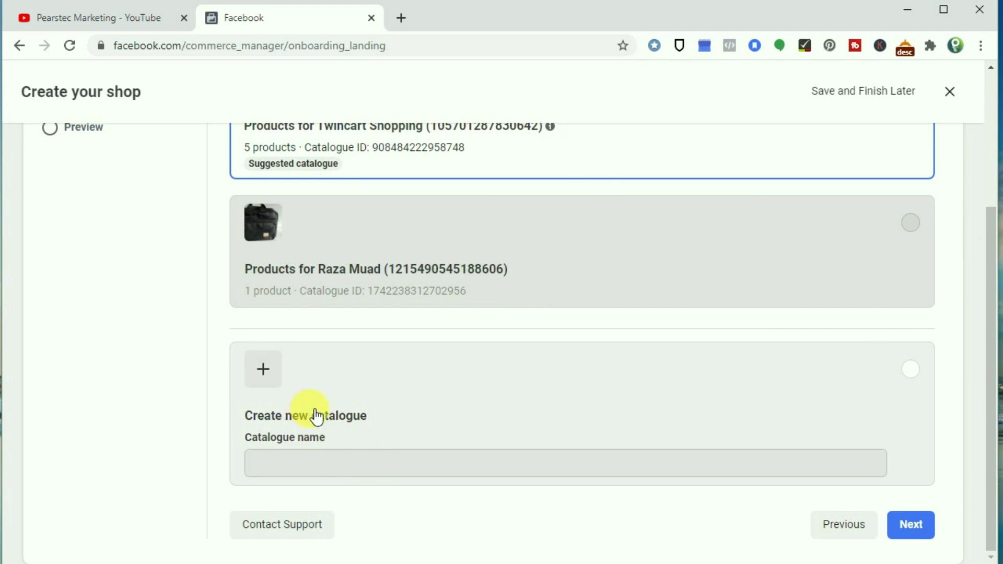
{"action": "left_click", "coordinate": [273, 389]}
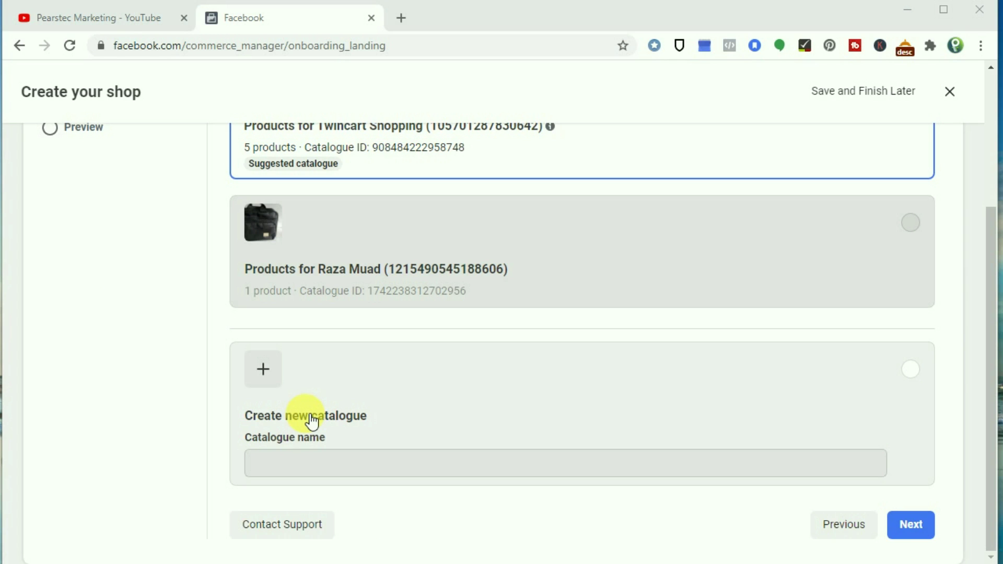
{"action": "left_click", "coordinate": [322, 470]}
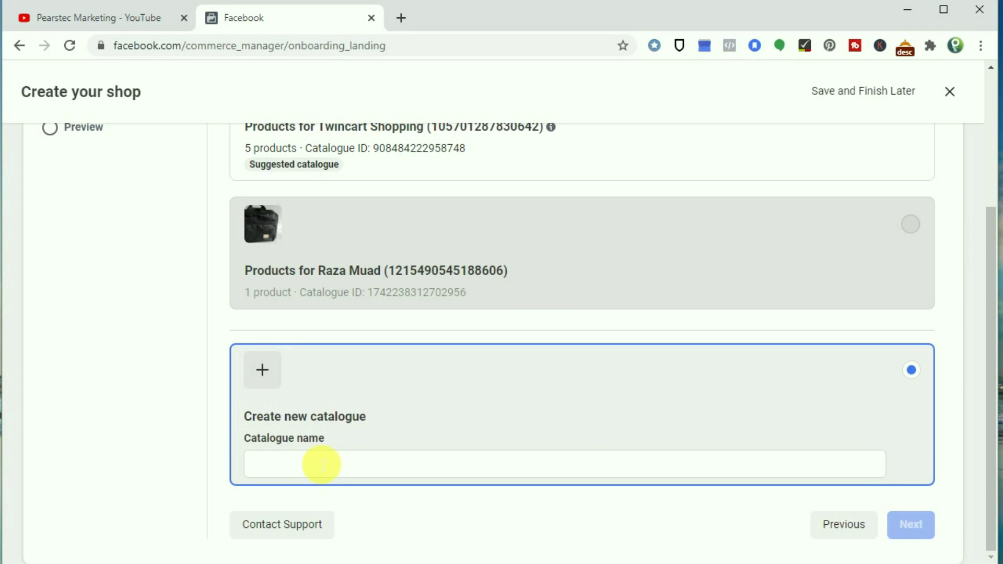
{"action": "left_click", "coordinate": [323, 467]}
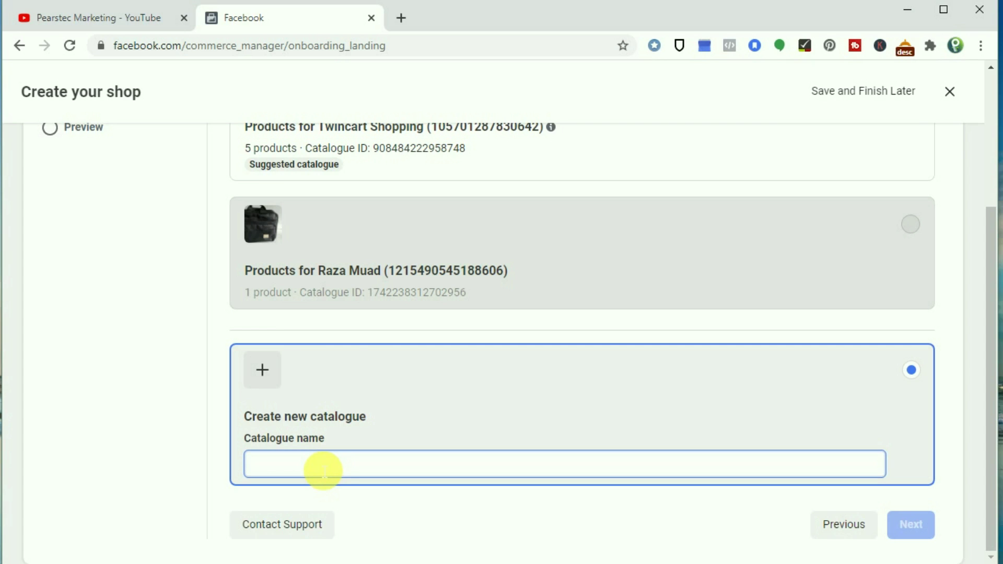
{"action": "type", "text": "BAGS"}
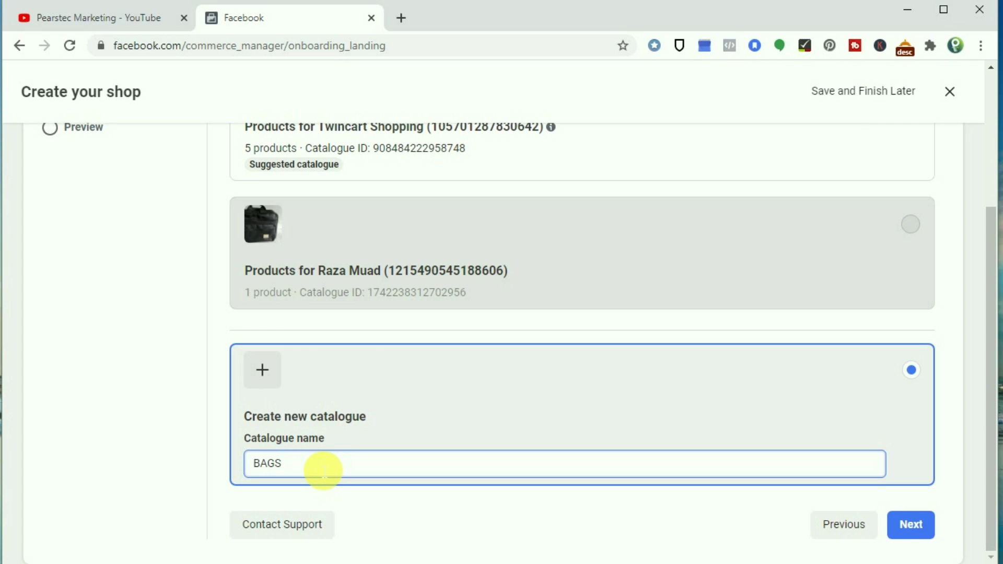
{"action": "key", "text": "BackSpace"}
{"action": "key", "text": "BackSpace"}
{"action": "key", "text": "BackSpace"}
{"action": "type", "text": "TRAVELLING"}
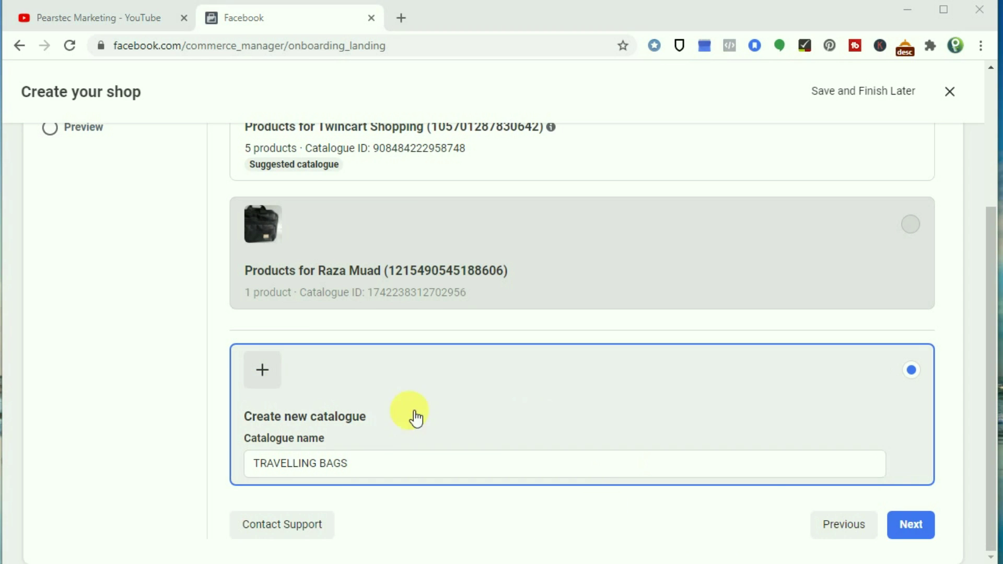
{"action": "left_click", "coordinate": [906, 525]}
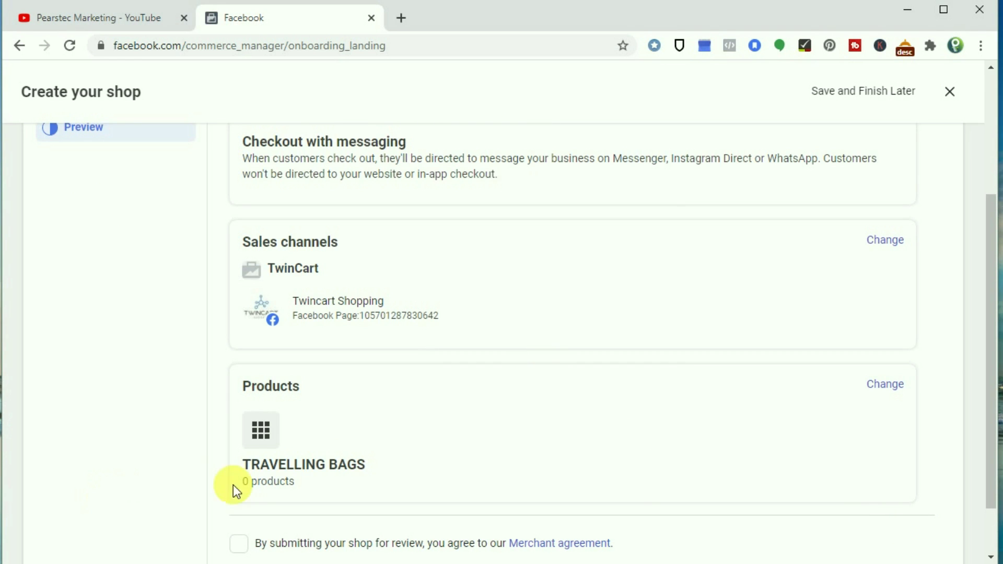
- Reopen the product selection from the preview, choose the new TRAVELLING BAGS catalogue again and return to the preview
{"action": "scroll", "coordinate": [233, 485], "scroll_direction": "down", "scroll_amount": 2}
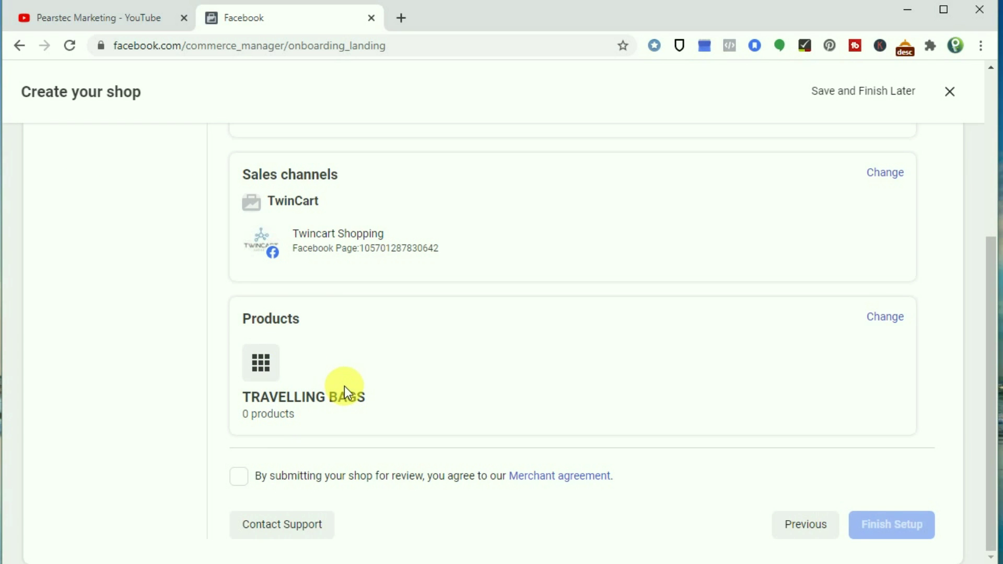
{"action": "left_click", "coordinate": [897, 319]}
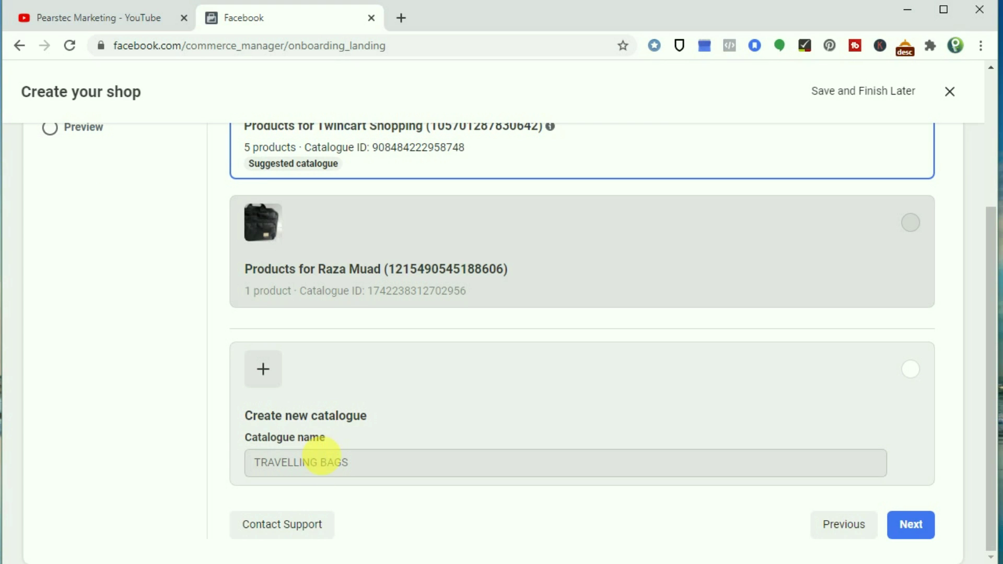
{"action": "left_click", "coordinate": [264, 379]}
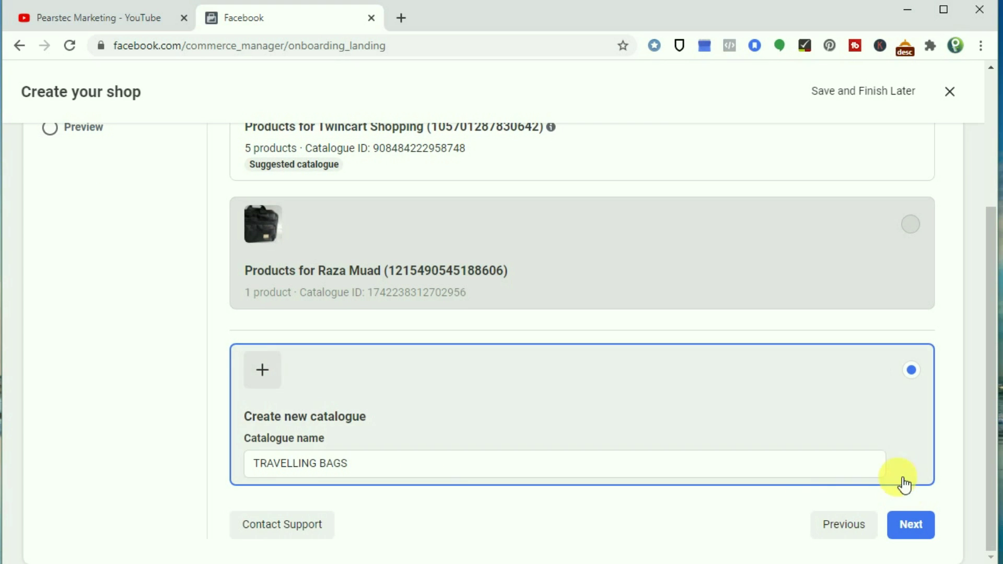
{"action": "left_click", "coordinate": [911, 525]}
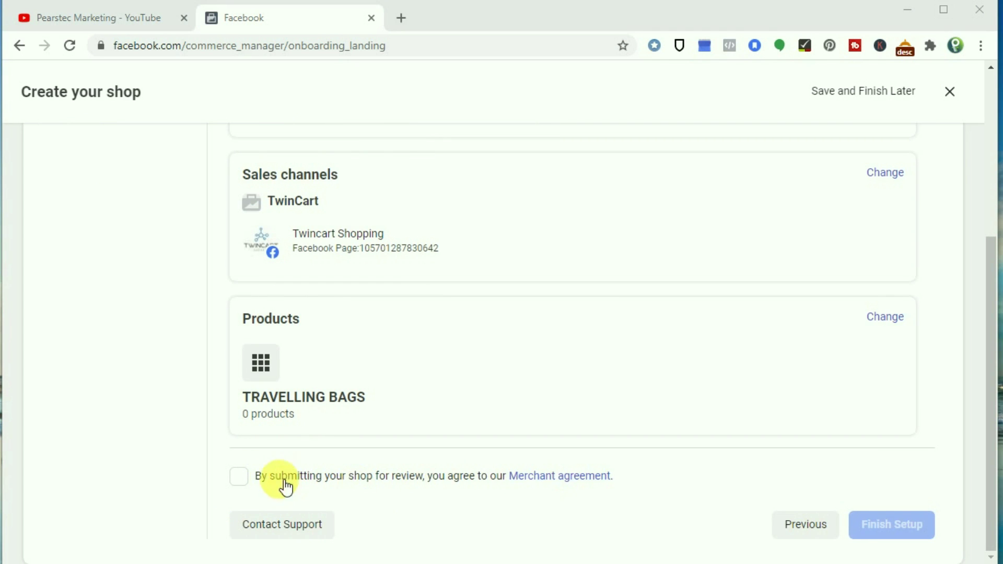
- Agree to the Merchant agreement and finish the shop setup
{"action": "left_click", "coordinate": [238, 477]}
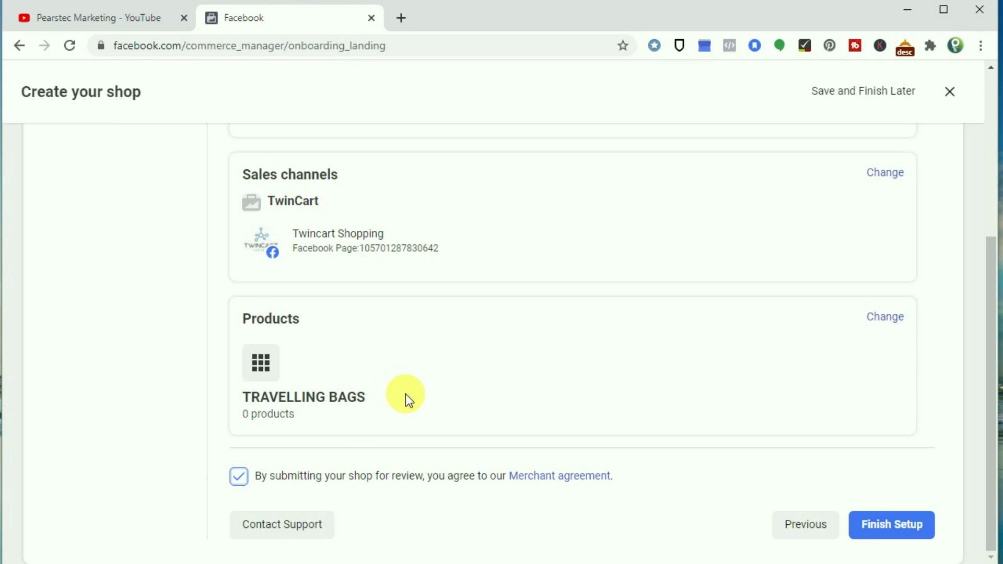
{"action": "scroll", "coordinate": [400, 350], "scroll_direction": "up", "scroll_amount": 1}
{"action": "scroll", "coordinate": [403, 359], "scroll_direction": "down", "scroll_amount": 1}
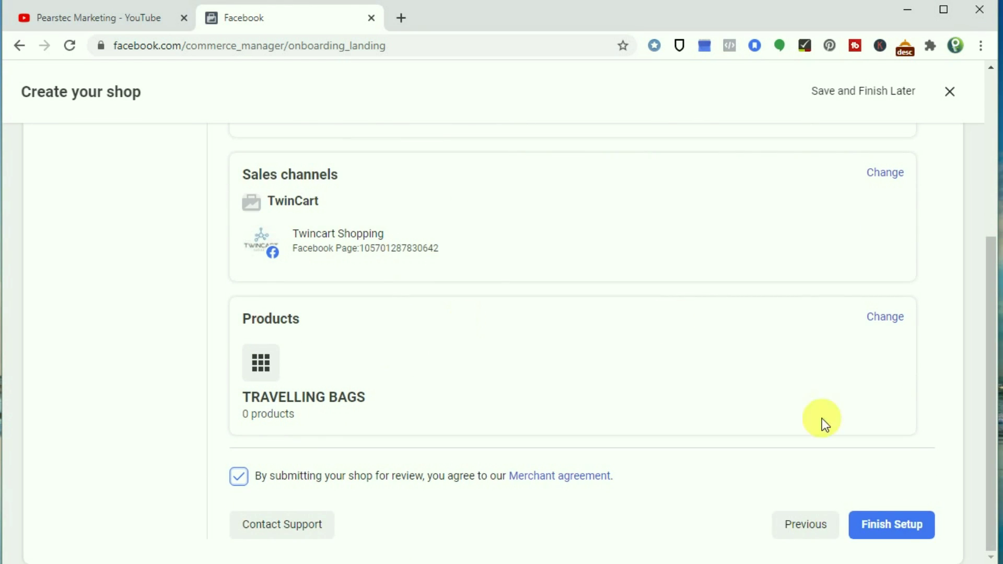
{"action": "left_click", "coordinate": [879, 532]}
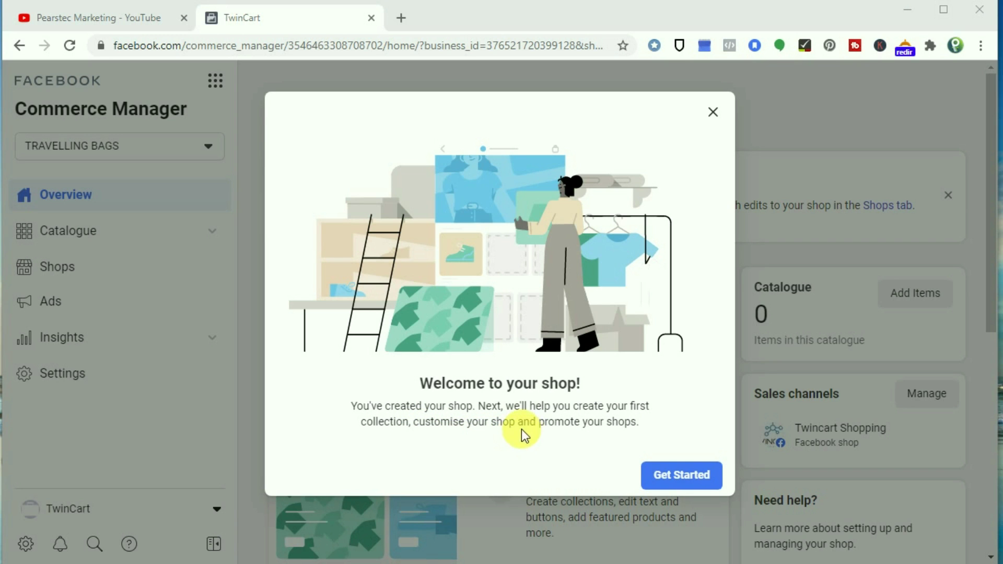
- Start the new shop's guided setup from the welcome message and open the task for adding products to the catalogue
{"action": "left_click", "coordinate": [679, 476]}
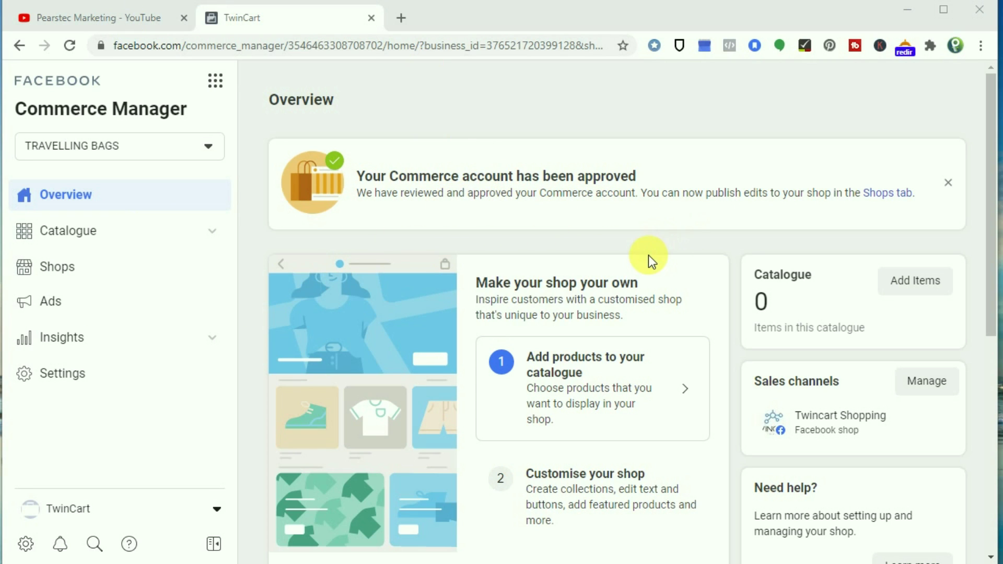
{"action": "scroll", "coordinate": [650, 251], "scroll_direction": "down", "scroll_amount": 3}
{"action": "scroll", "coordinate": [649, 246], "scroll_direction": "up", "scroll_amount": 3}
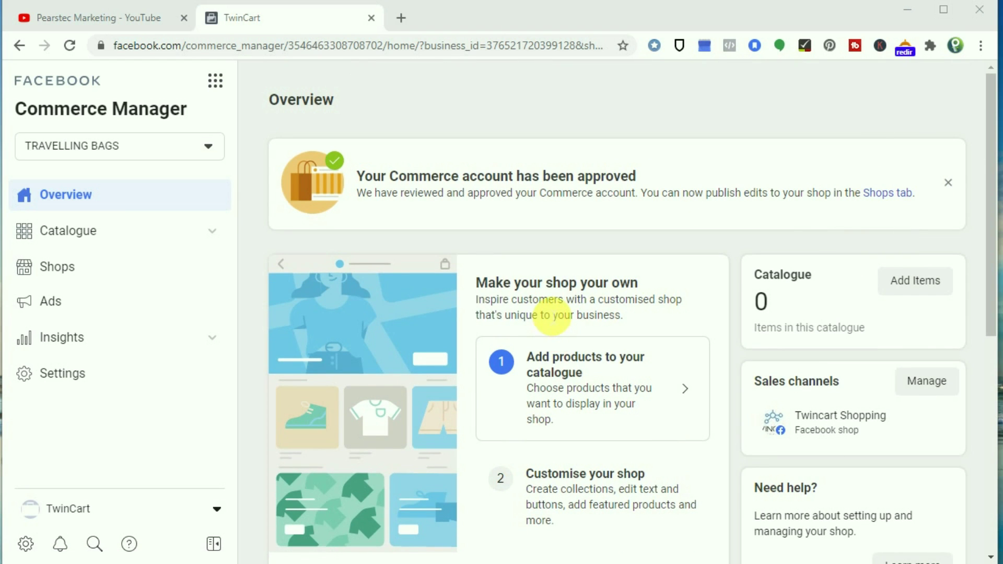
{"action": "scroll", "coordinate": [599, 380], "scroll_direction": "down", "scroll_amount": 3}
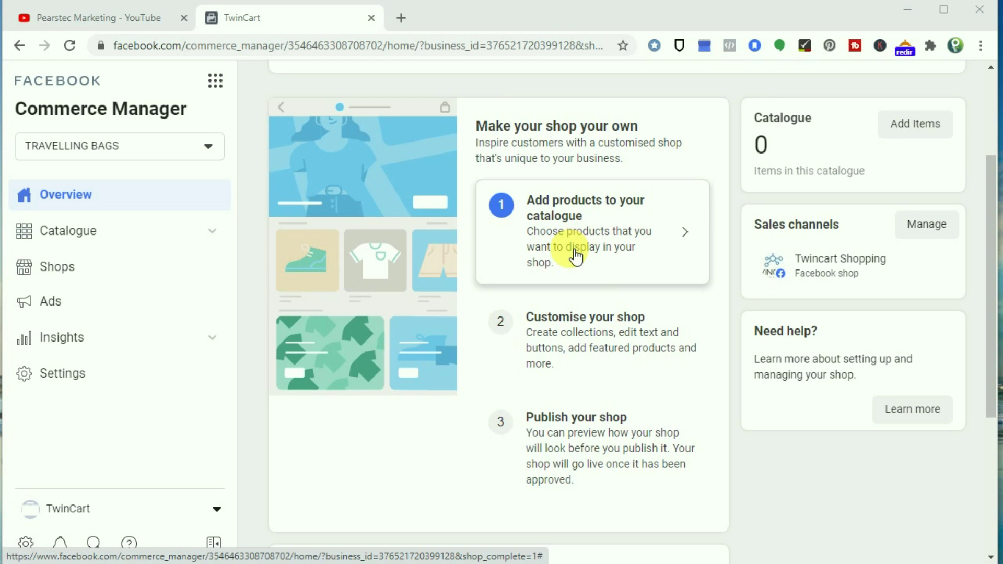
{"action": "scroll", "coordinate": [579, 256], "scroll_direction": "up", "scroll_amount": 2}
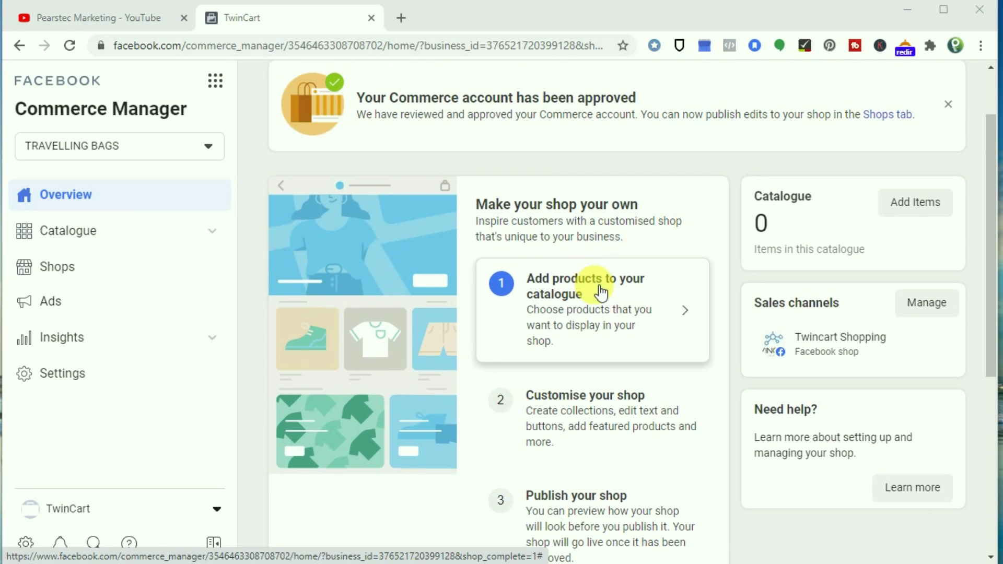
{"action": "left_click", "coordinate": [616, 316]}
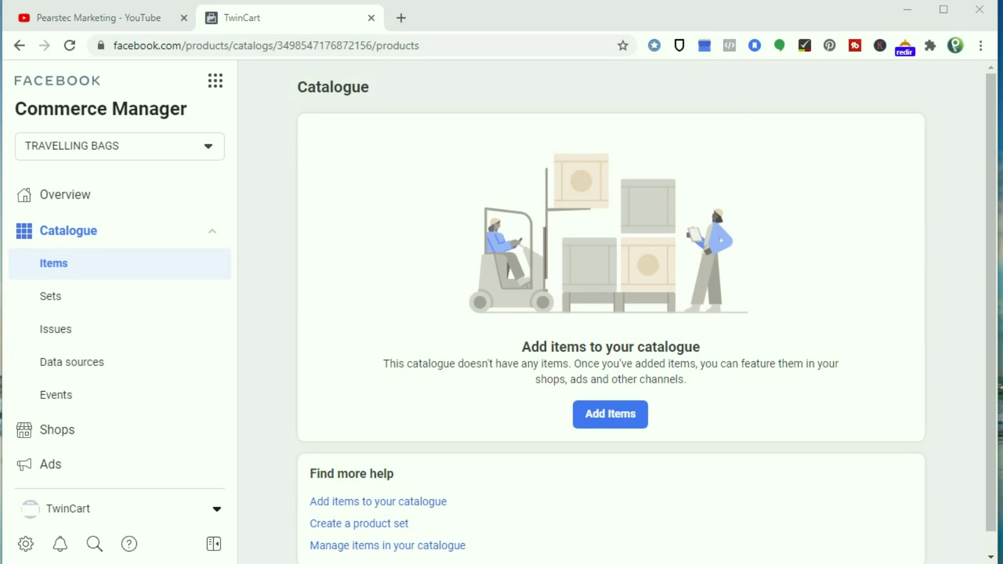
- Begin adding items to the TRAVELLING BAGS catalogue, choose to add them manually and continue to the product form
{"action": "scroll", "coordinate": [537, 376], "scroll_direction": "down", "scroll_amount": 1}
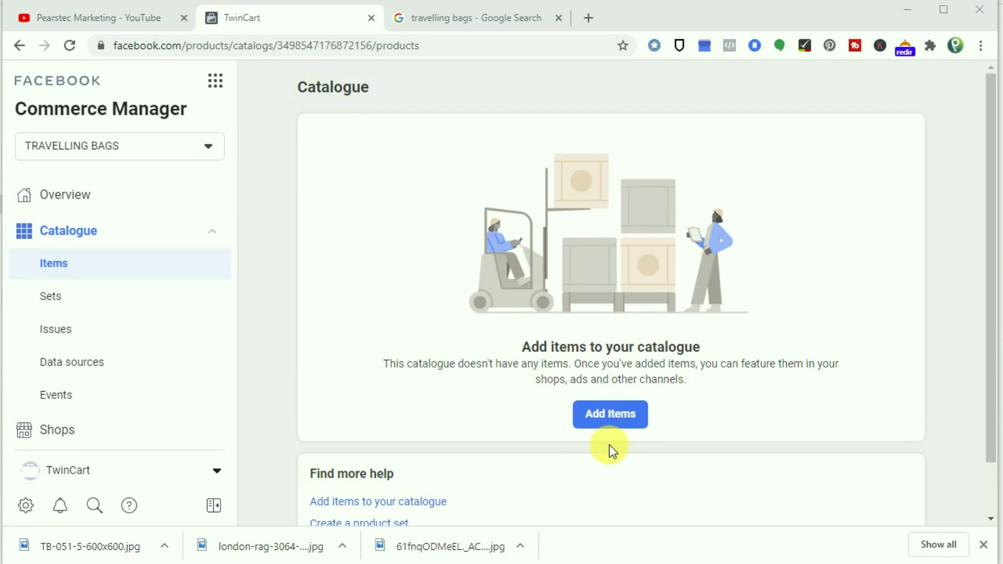
{"action": "left_click", "coordinate": [610, 415]}
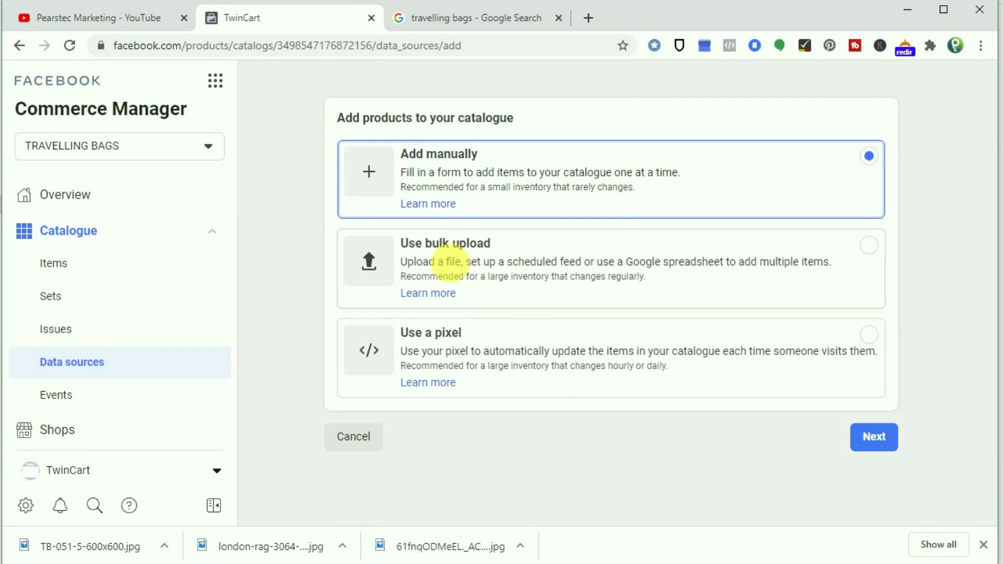
{"action": "left_click", "coordinate": [441, 182]}
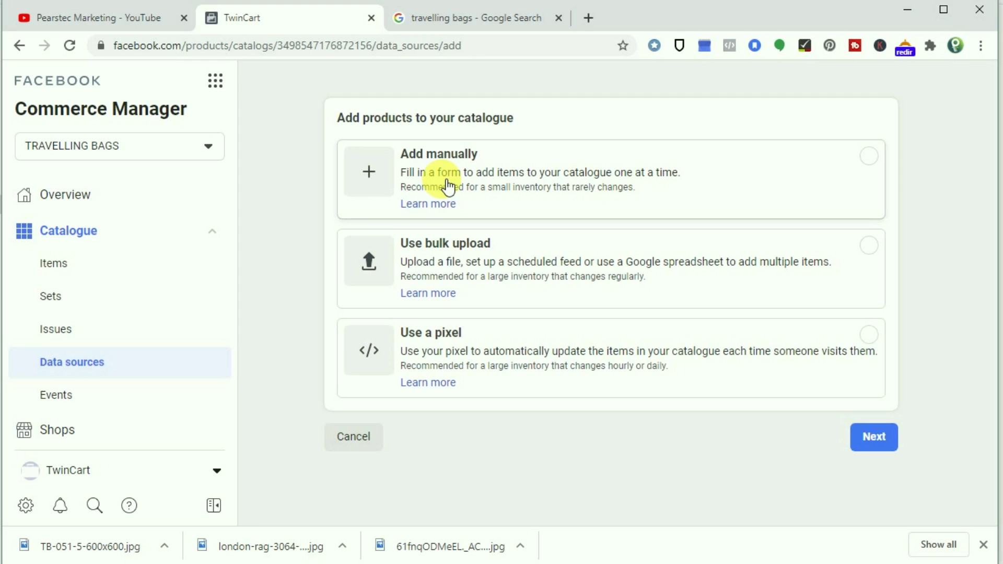
{"action": "left_click", "coordinate": [883, 171]}
{"action": "left_click", "coordinate": [885, 439]}
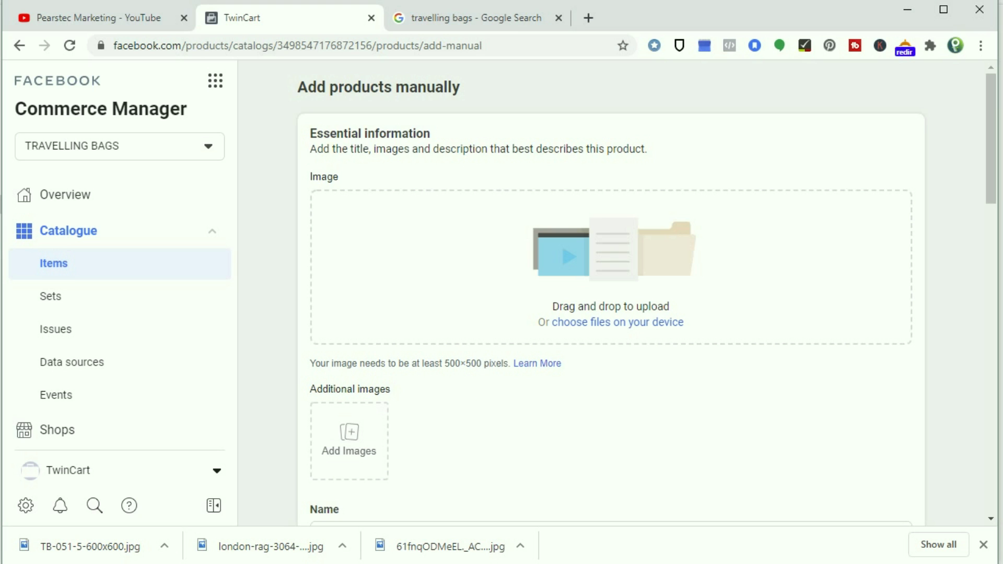
- Upload 41yo5njFhCL._SX466_.jpg as the product's main image, with Screenshot_2 and skybags-infiniti-4w-strolly-500x500 as additional images
{"action": "left_click", "coordinate": [599, 323]}
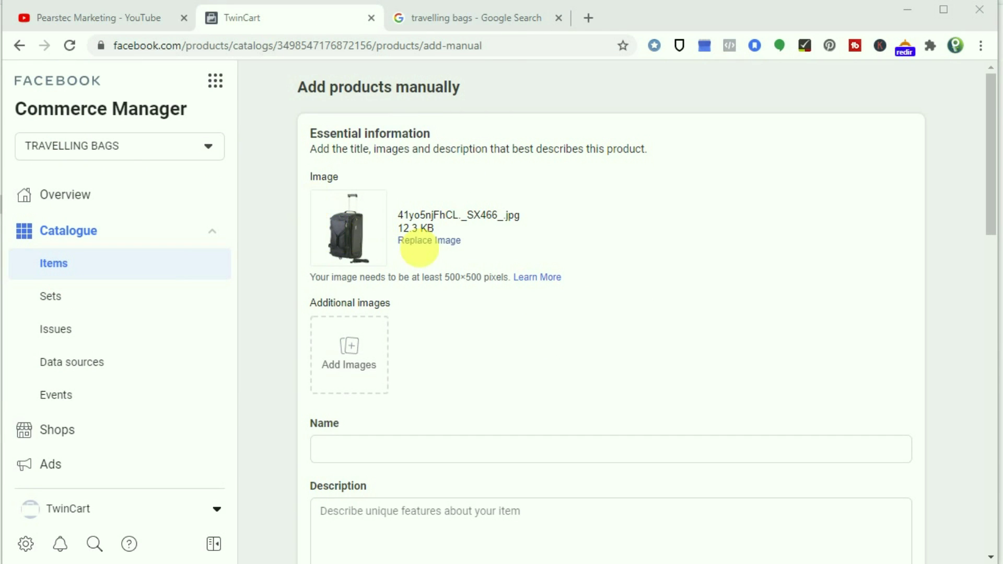
{"action": "left_click", "coordinate": [369, 360]}
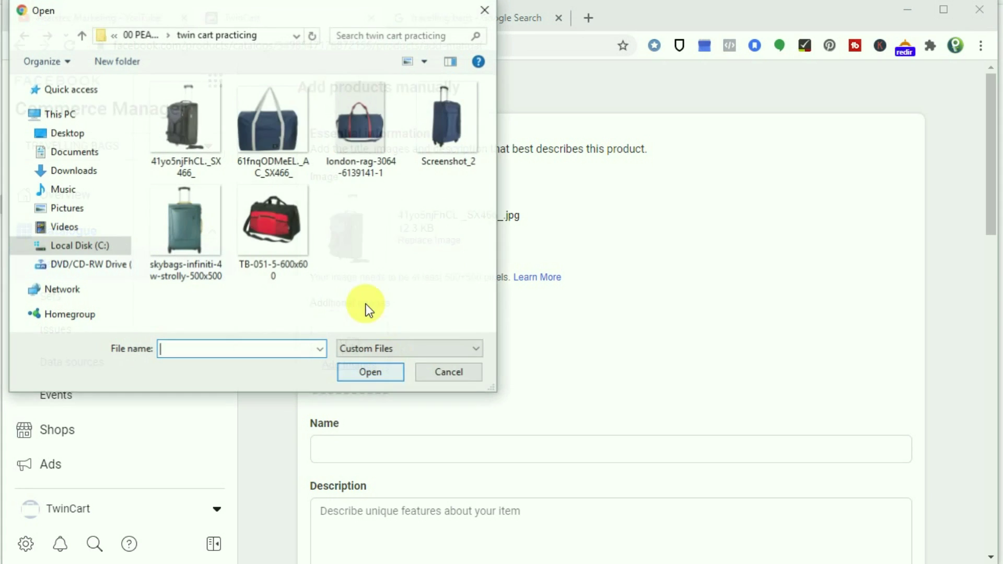
{"action": "left_click", "coordinate": [435, 132]}
{"action": "left_click", "coordinate": [399, 375]}
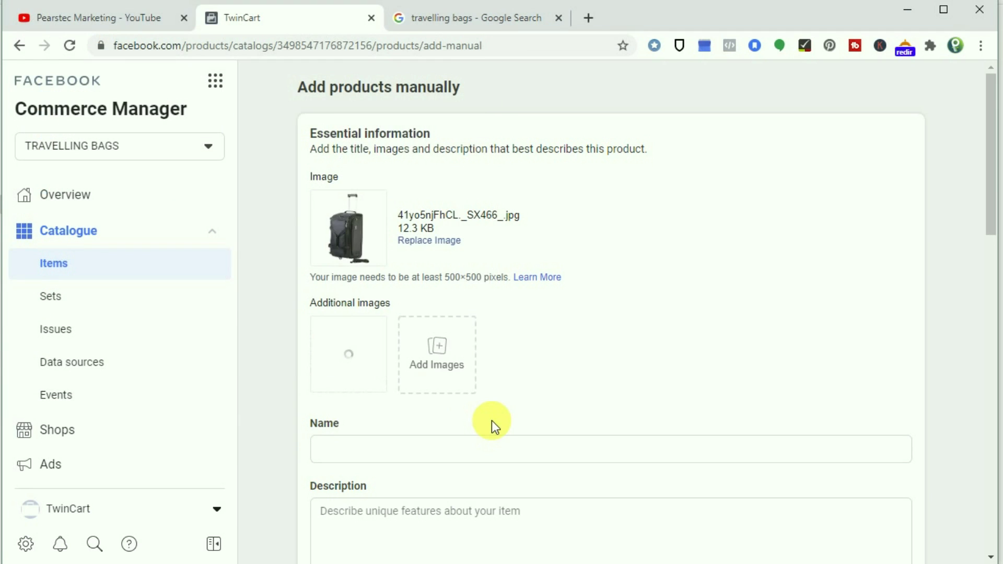
{"action": "left_click", "coordinate": [444, 345]}
{"action": "left_click", "coordinate": [213, 253]}
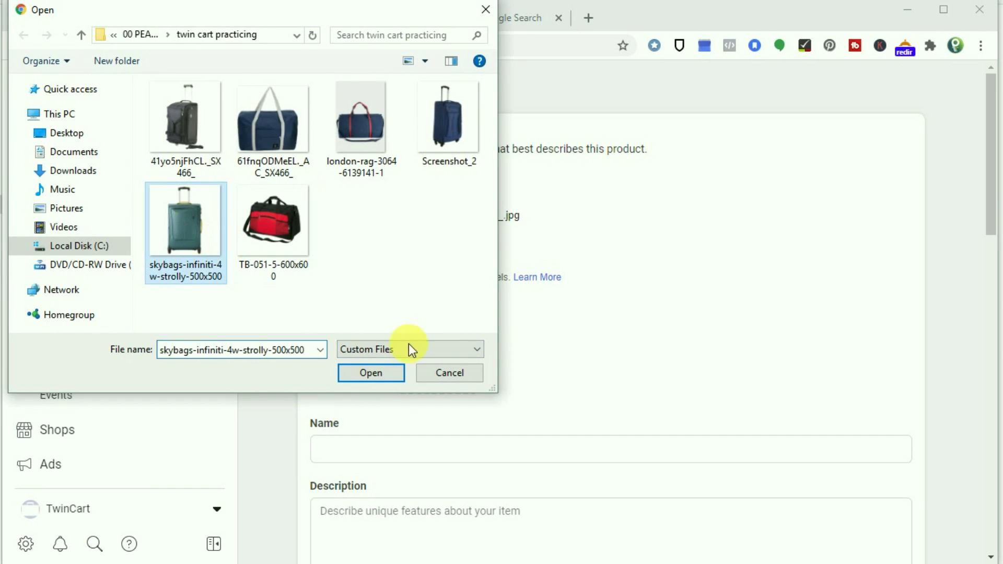
{"action": "left_click", "coordinate": [393, 369]}
- Name the item "Travelling Bag Comfort" and enter the description lines "Comfortable Travelling Bag", "Size", "Condition" and "Comfort..."
{"action": "left_click", "coordinate": [433, 456]}
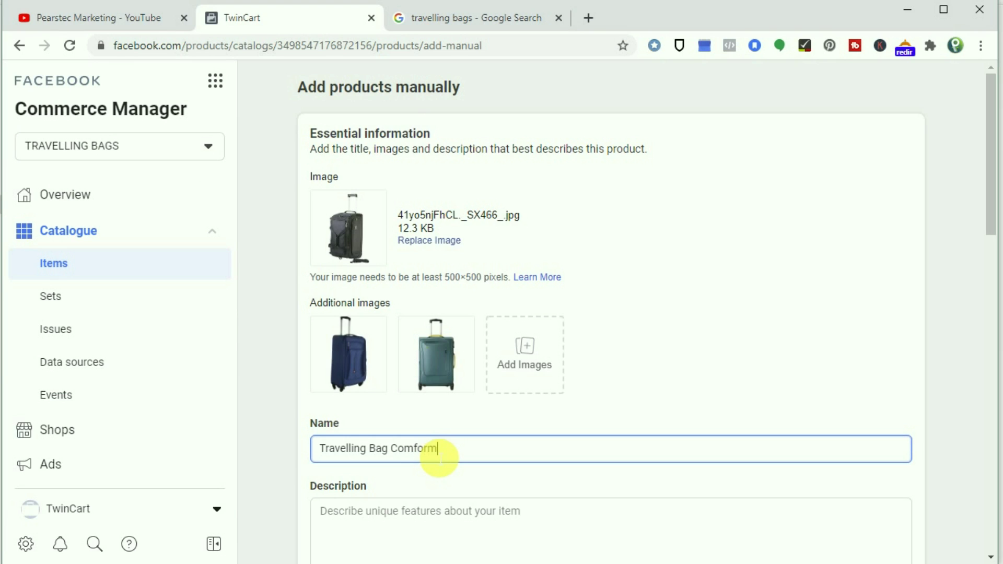
{"action": "scroll", "coordinate": [428, 459], "scroll_direction": "down", "scroll_amount": 1}
{"action": "left_click", "coordinate": [380, 381]}
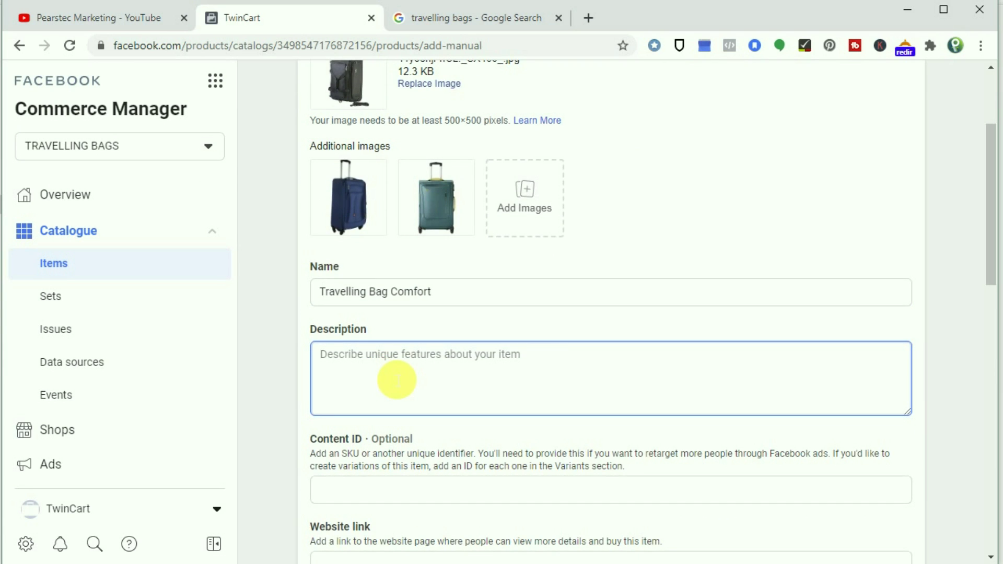
{"action": "type", "text": "Comf"}
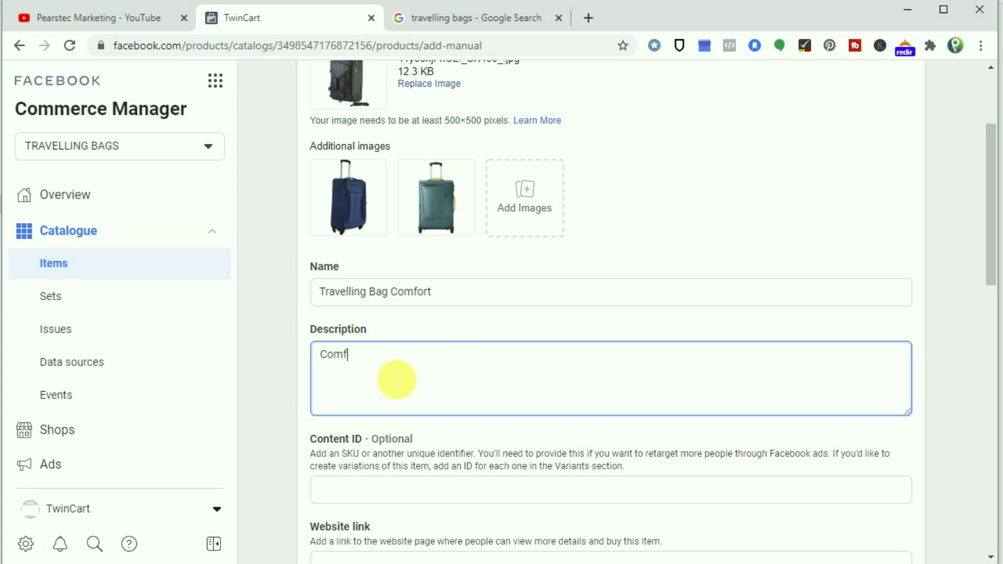
{"action": "type", "text": "ortable Travelling Bag"}
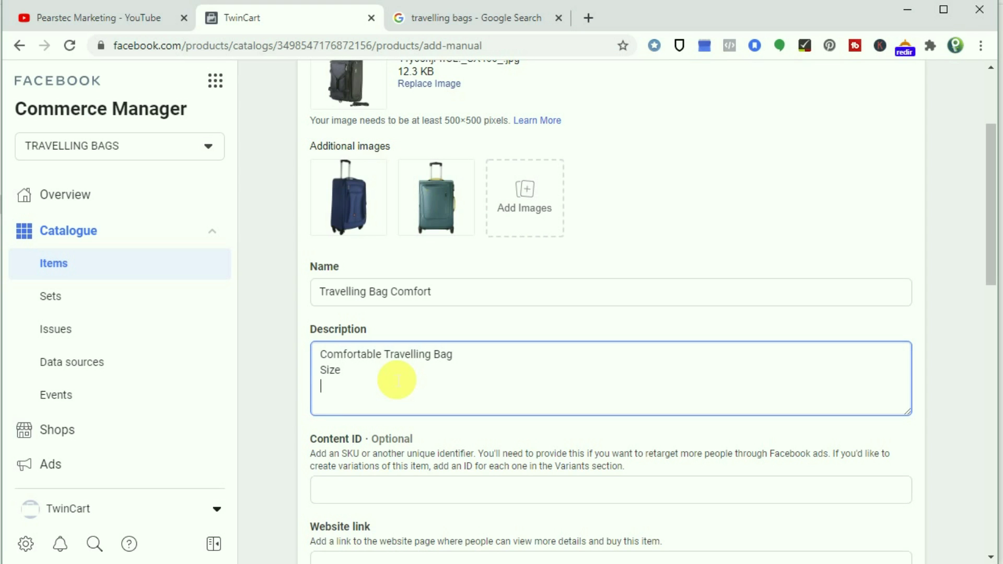
{"action": "type", "text": "Condition "}
{"action": "type", "text": "COM"}
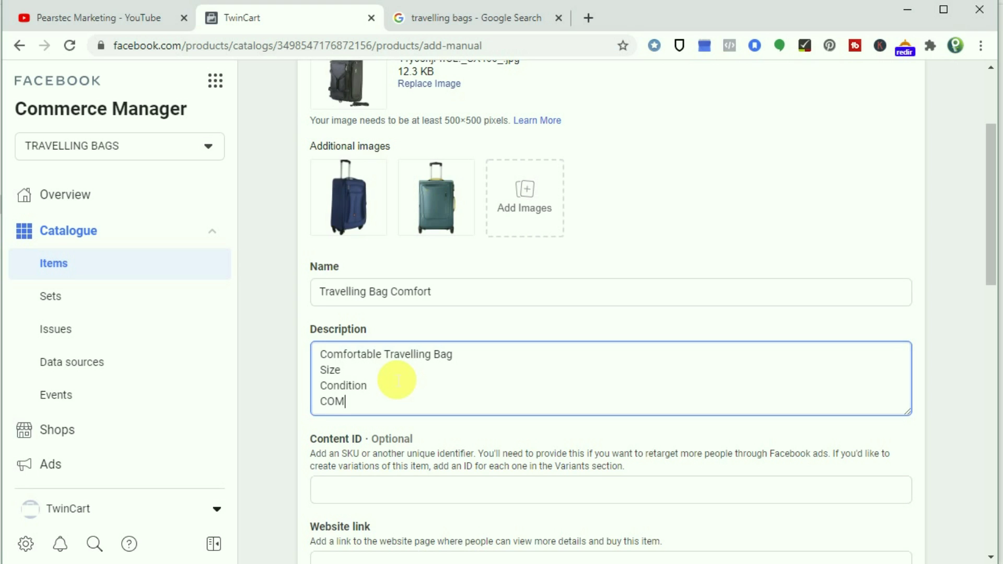
{"action": "key", "text": "BackSpace"}
{"action": "key", "text": "BackSpace"}
{"action": "type", "text": "om"}
{"action": "scroll", "coordinate": [395, 379], "scroll_direction": "down", "scroll_amount": 3}
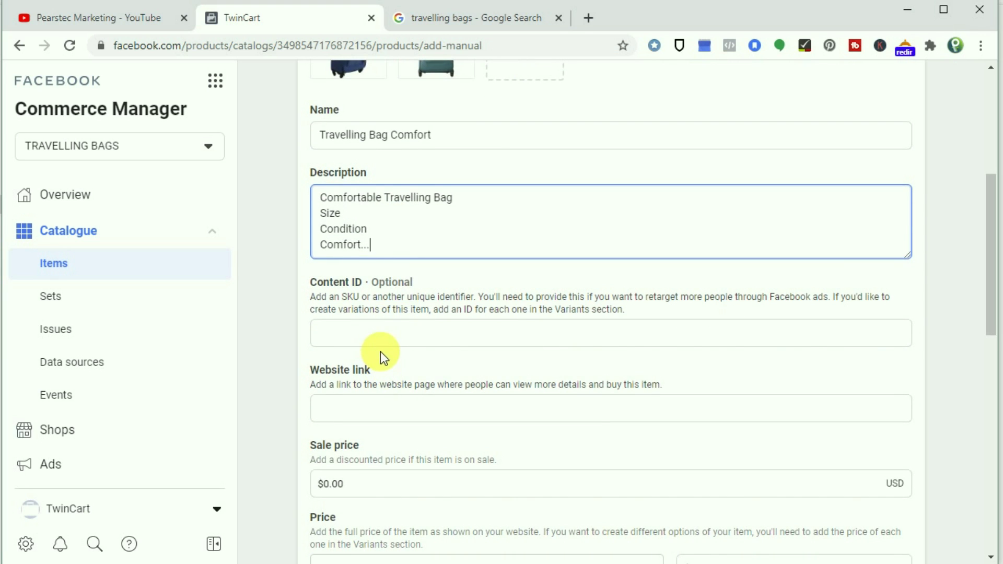
{"action": "left_click", "coordinate": [438, 273]}
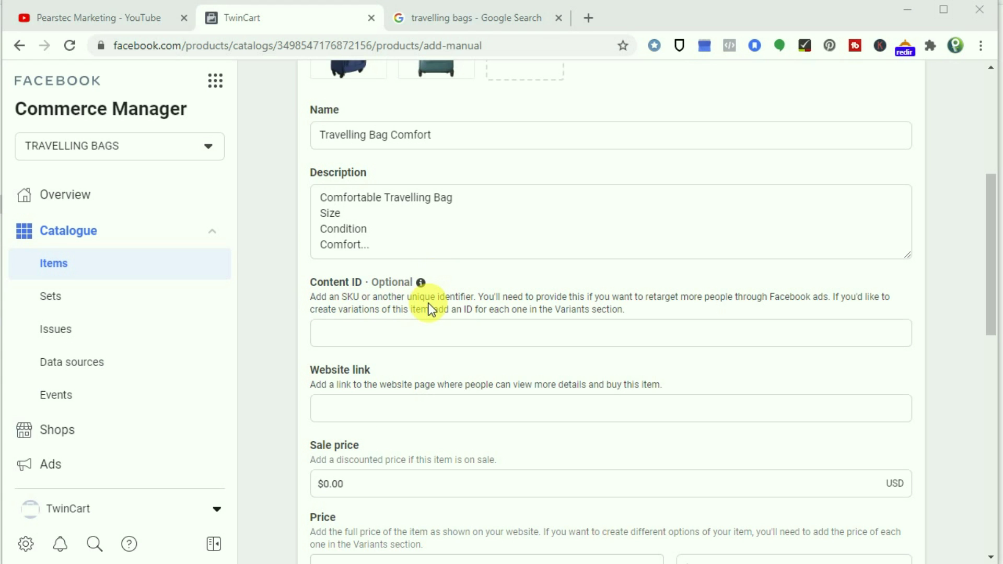
- Set the item's optional content ID to BAG0121 and leave the website link empty
{"action": "scroll", "coordinate": [418, 292], "scroll_direction": "up", "scroll_amount": 5}
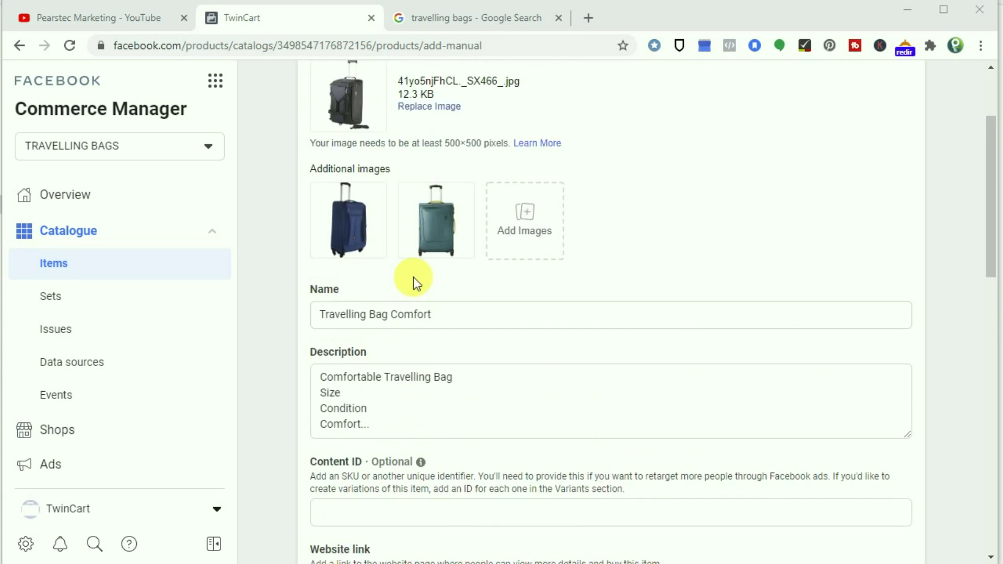
{"action": "scroll", "coordinate": [418, 371], "scroll_direction": "down", "scroll_amount": 6}
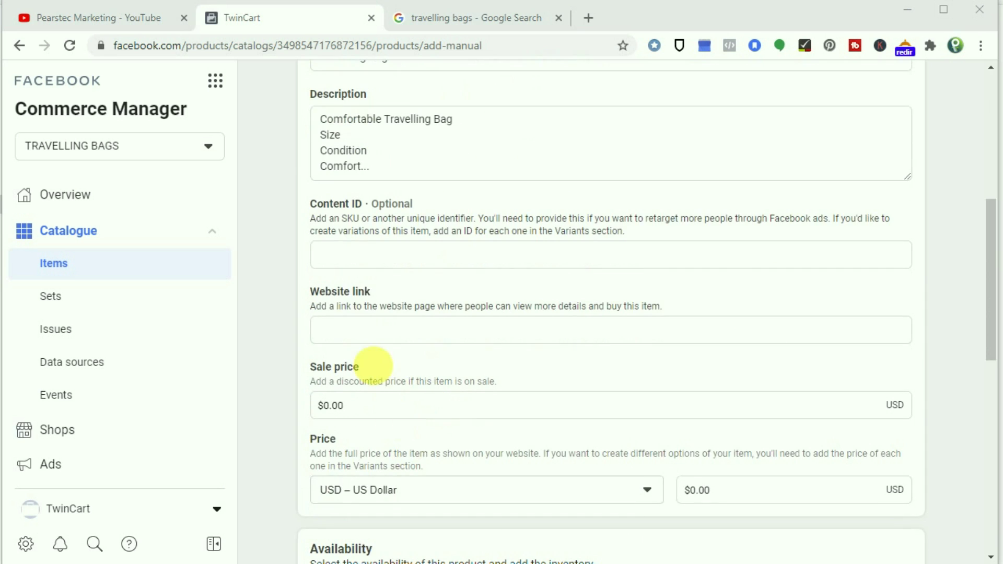
{"action": "left_click", "coordinate": [370, 259]}
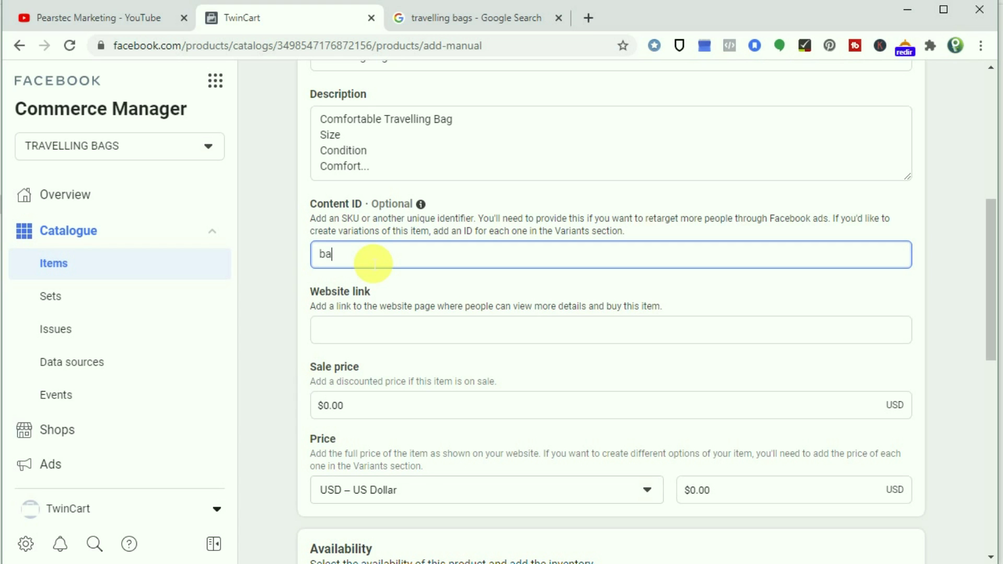
{"action": "type", "text": "BAG0121"}
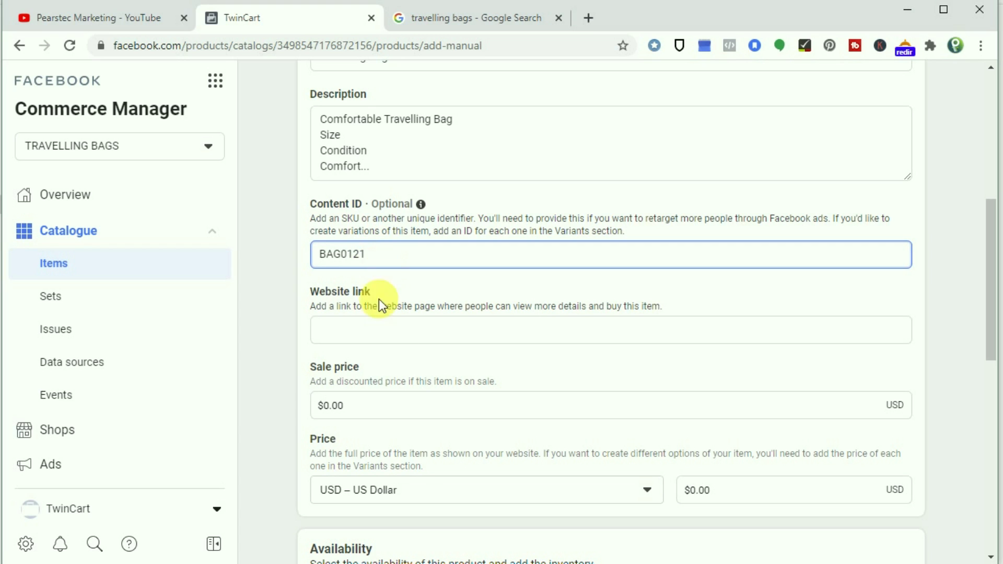
{"action": "left_click", "coordinate": [394, 334]}
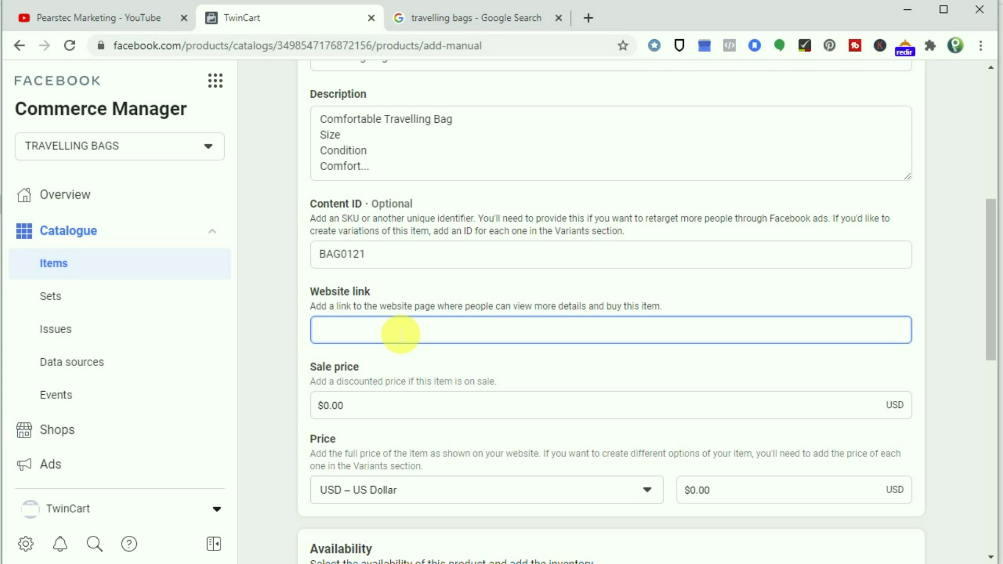
- Change the item's price currency to LKR – Sri Lankan Rupee
{"action": "left_click", "coordinate": [393, 415]}
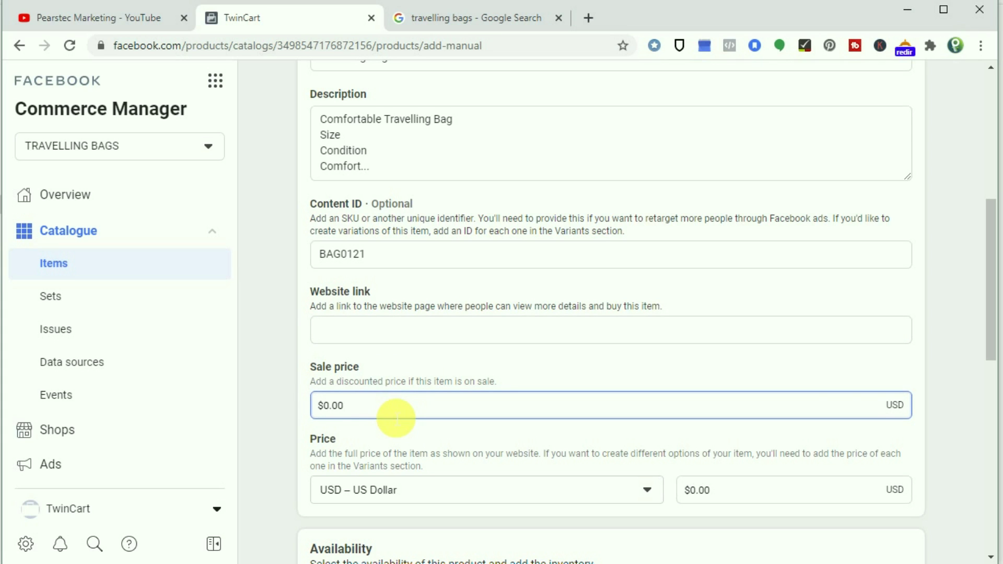
{"action": "left_click", "coordinate": [385, 490]}
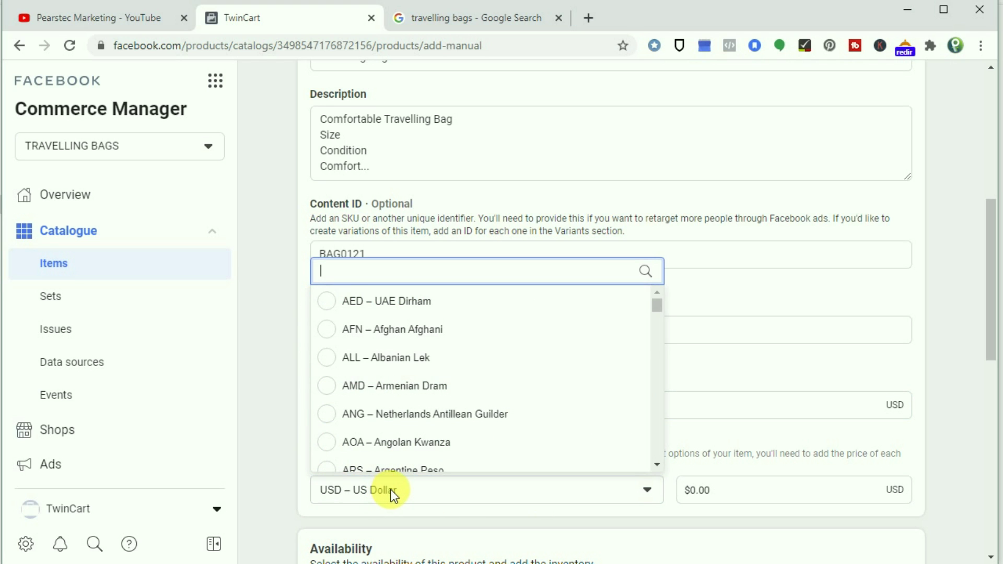
{"action": "type", "text": "LKR"}
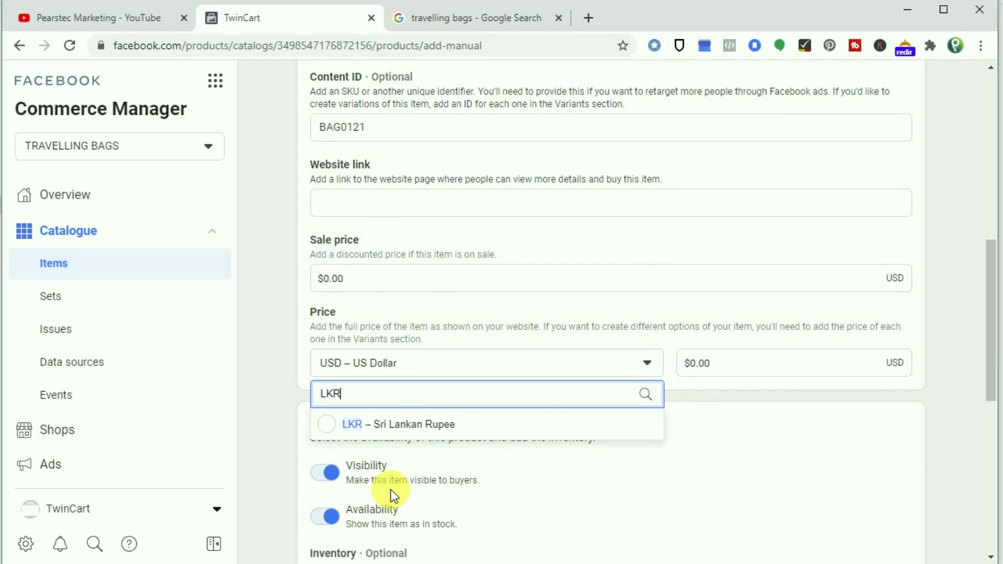
{"action": "left_click", "coordinate": [494, 425]}
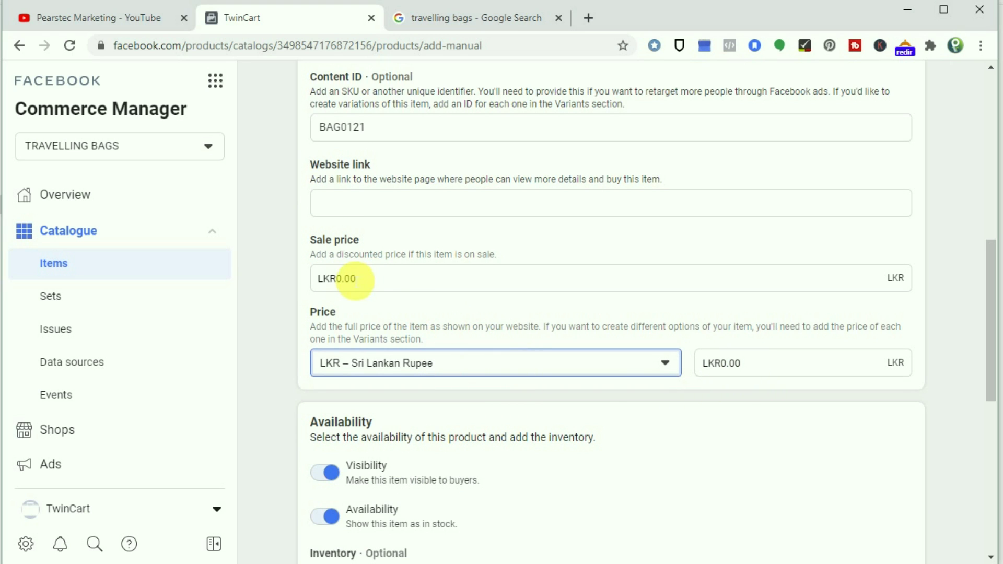
- Set the item's sale price to LKR 15000 and its full price to LKR 18000
{"action": "left_click_drag", "start_coordinate": [382, 285], "coordinate": [277, 277]}
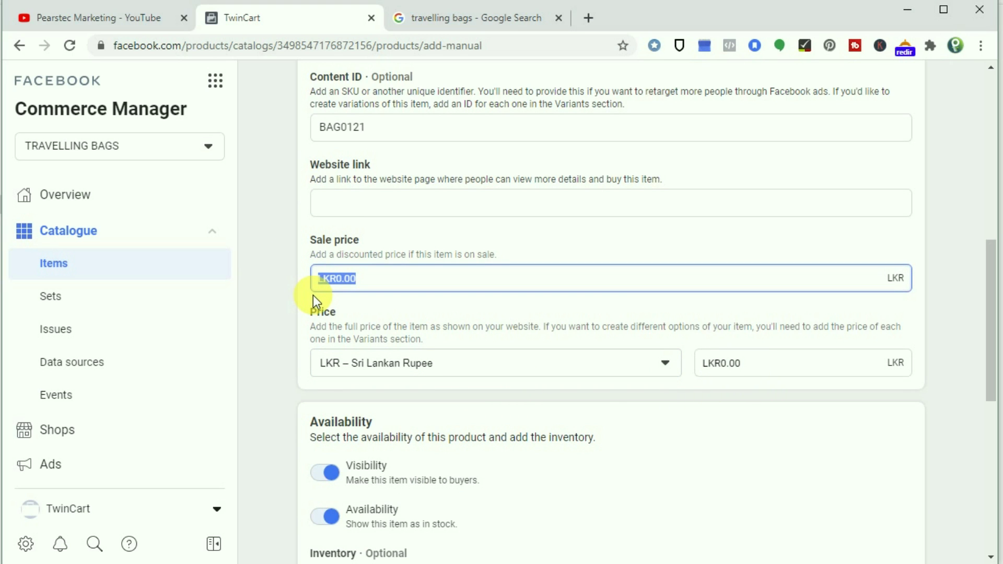
{"action": "type", "text": "15000"}
{"action": "left_click", "coordinate": [792, 363]}
{"action": "left_click_drag", "start_coordinate": [705, 362], "coordinate": [681, 360]}
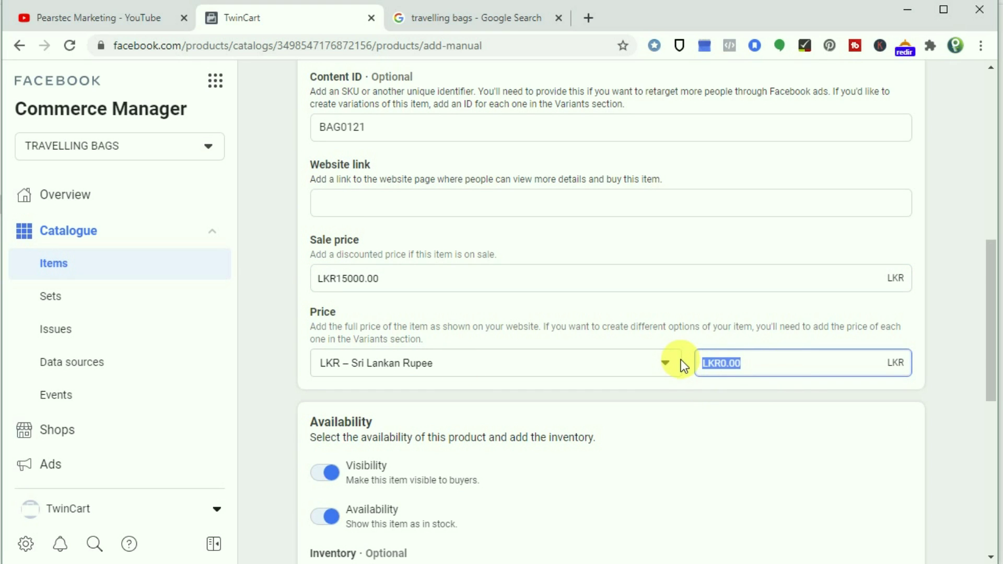
{"action": "type", "text": "18000"}
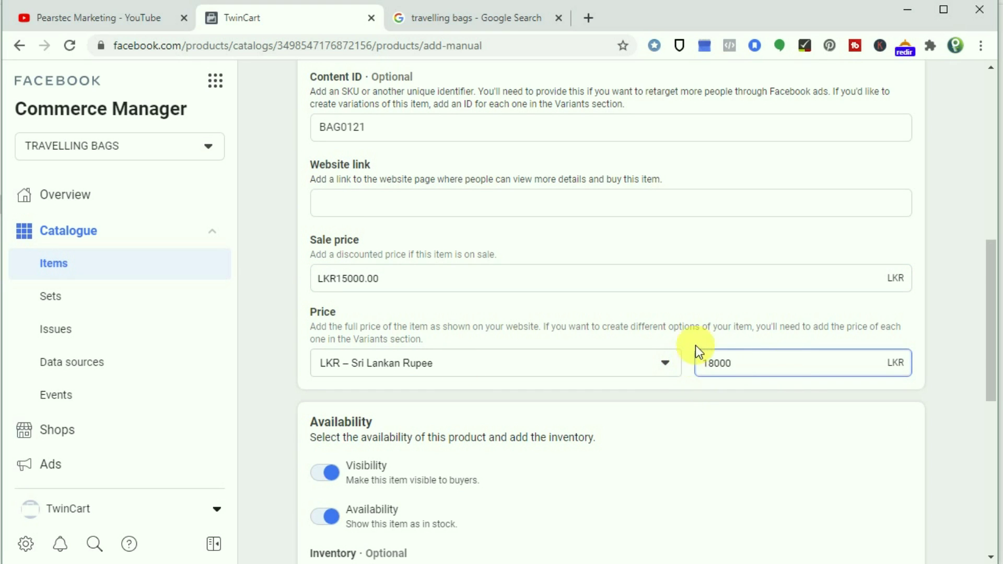
{"action": "left_click", "coordinate": [616, 282]}
- Set the item's optional inventory quantity to 150
{"action": "scroll", "coordinate": [576, 388], "scroll_direction": "down", "scroll_amount": 3}
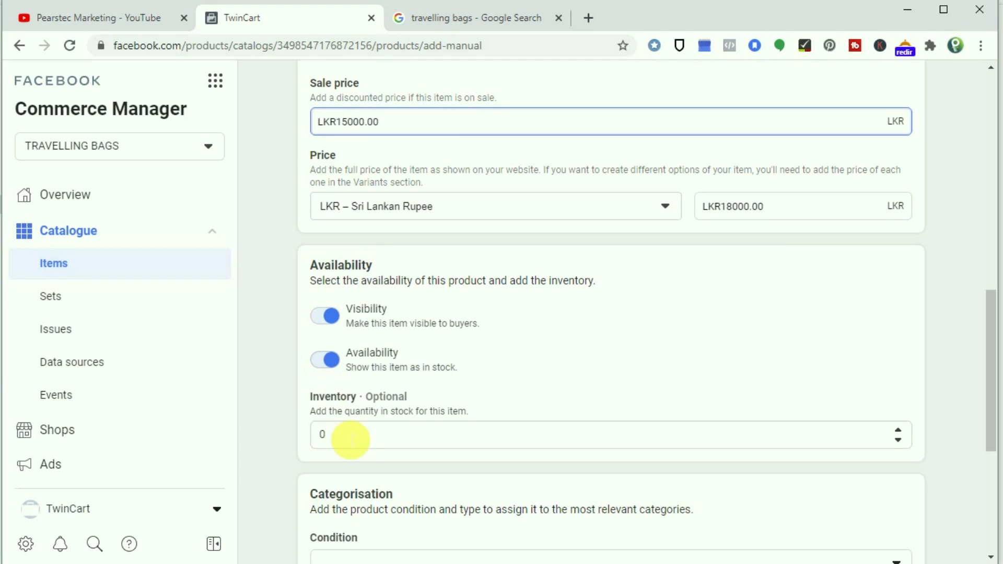
{"action": "left_click", "coordinate": [371, 438]}
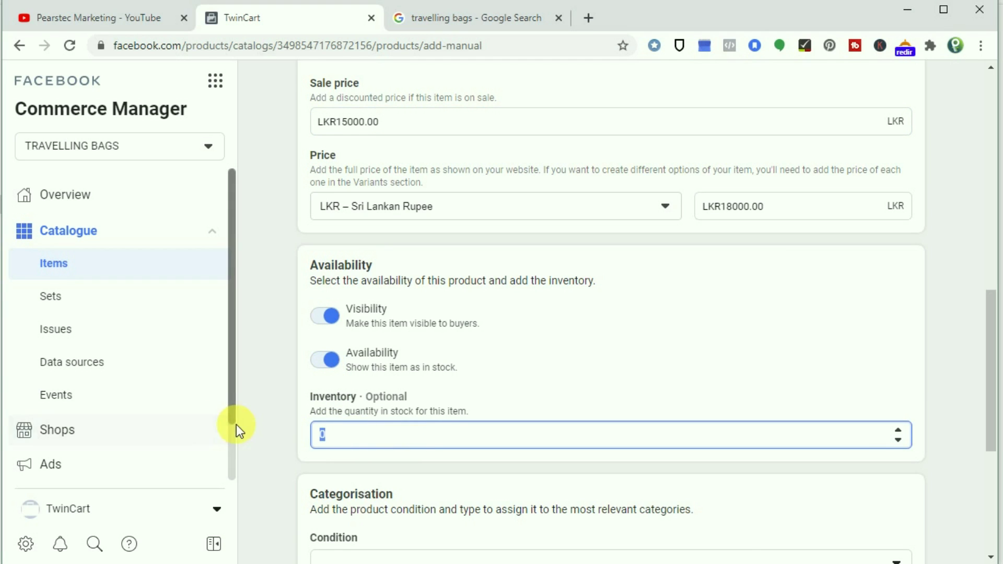
{"action": "double_click", "coordinate": [356, 442]}
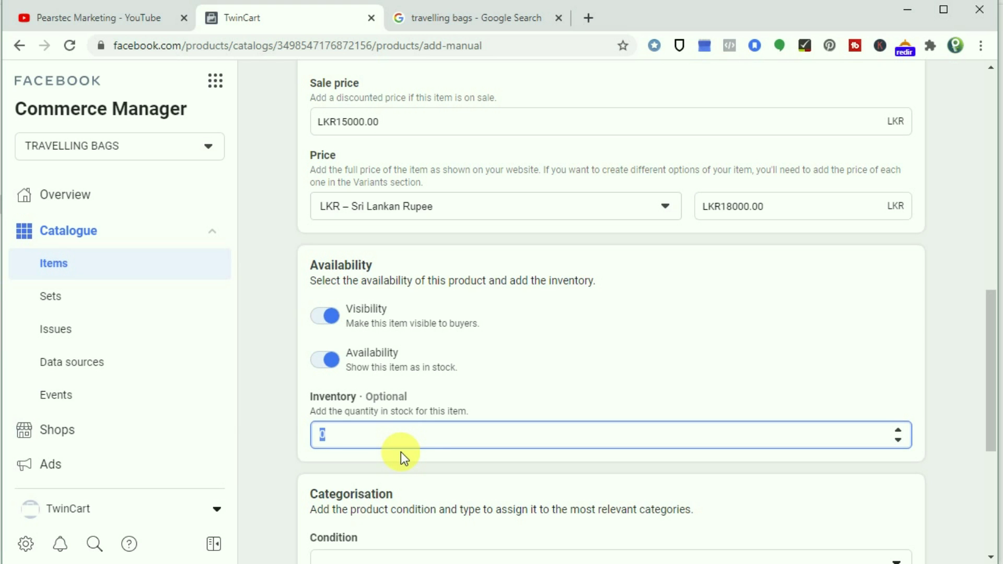
{"action": "type", "text": "15"}
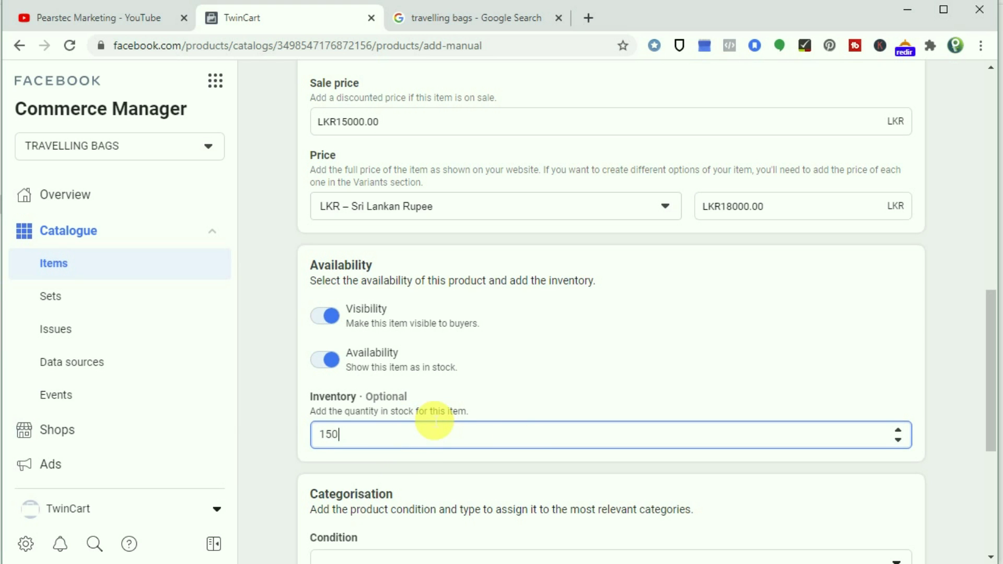
{"action": "type", "text": "0"}
- Set the item's condition to New and its optional brand to PEARSTEC
{"action": "scroll", "coordinate": [439, 415], "scroll_direction": "down", "scroll_amount": 4}
{"action": "left_click", "coordinate": [375, 329]}
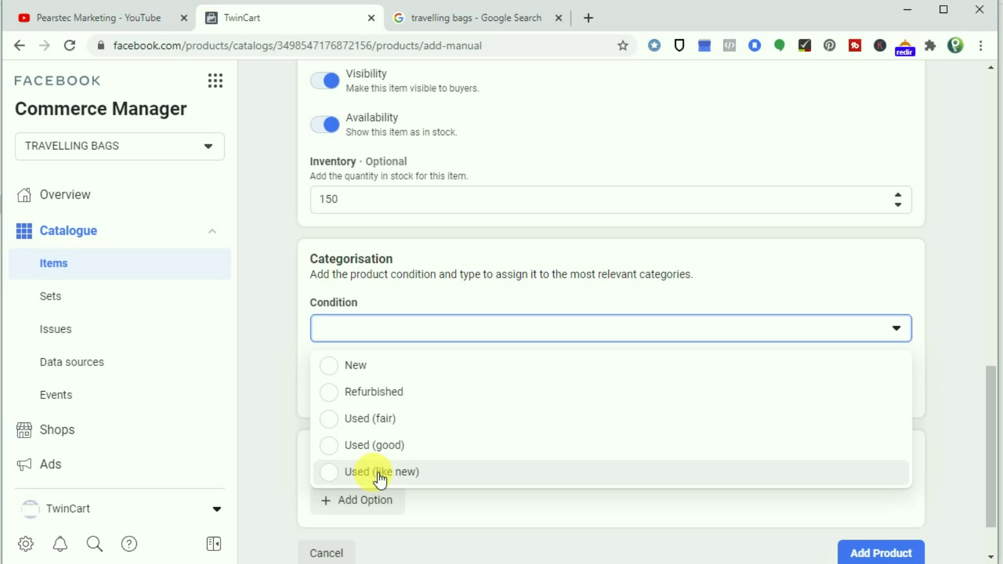
{"action": "left_click", "coordinate": [336, 370]}
{"action": "left_click", "coordinate": [385, 398]}
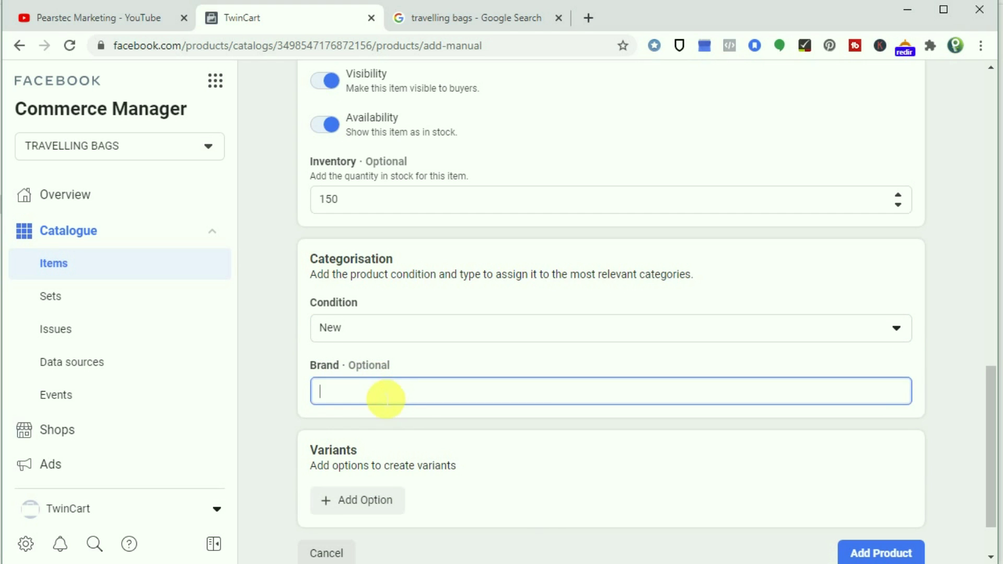
{"action": "scroll", "coordinate": [386, 399], "scroll_direction": "down", "scroll_amount": 2}
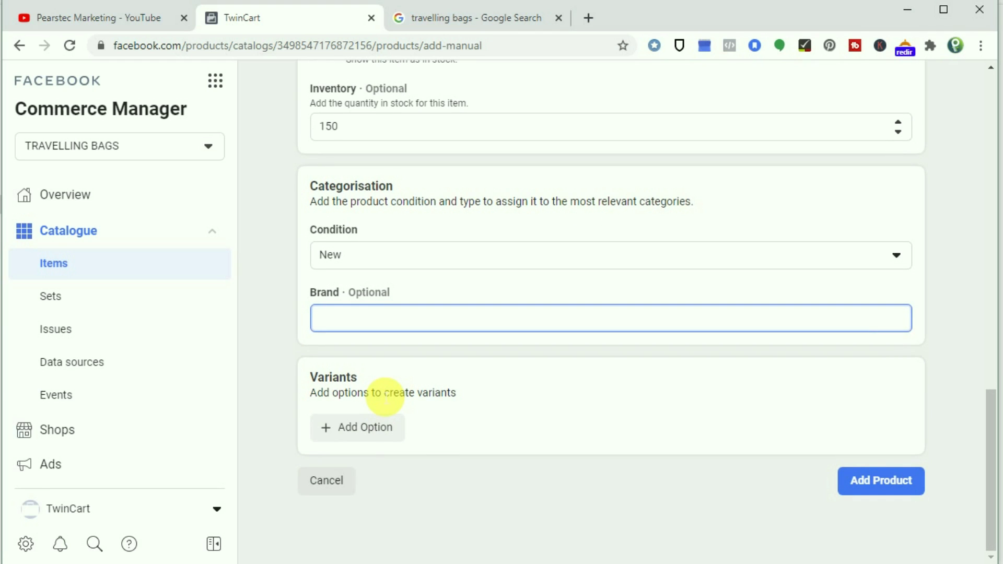
{"action": "type", "text": "PEARSTE"}
- Add a Colour variant option with the variation Red, plus a second, empty Custom option
{"action": "left_click", "coordinate": [383, 438]}
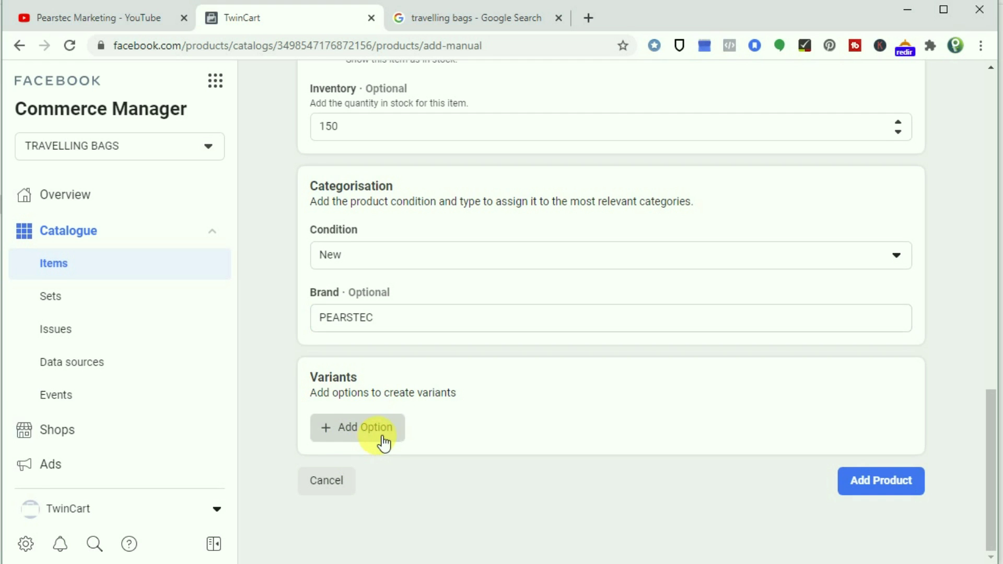
{"action": "scroll", "coordinate": [397, 437], "scroll_direction": "down", "scroll_amount": 3}
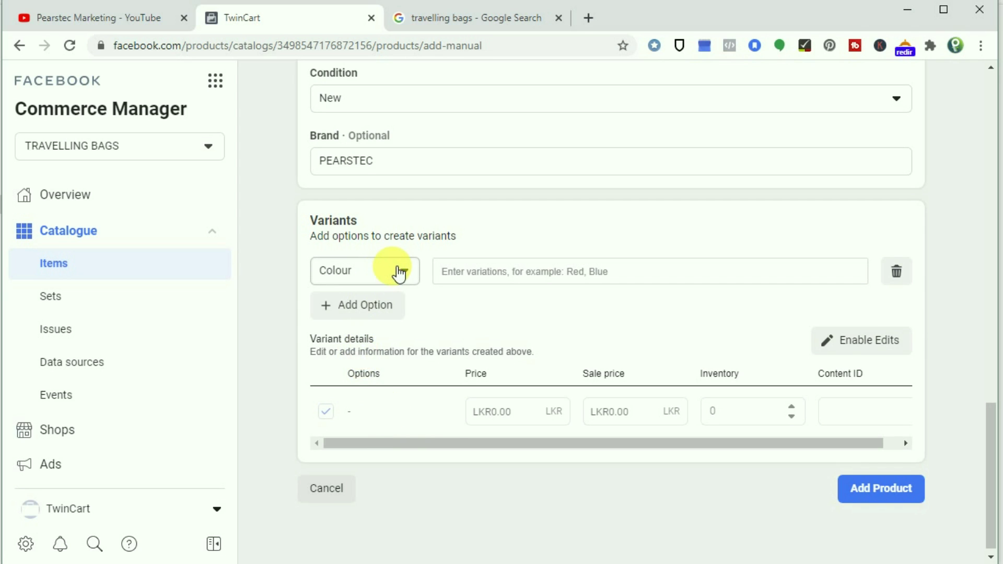
{"action": "left_click", "coordinate": [399, 272]}
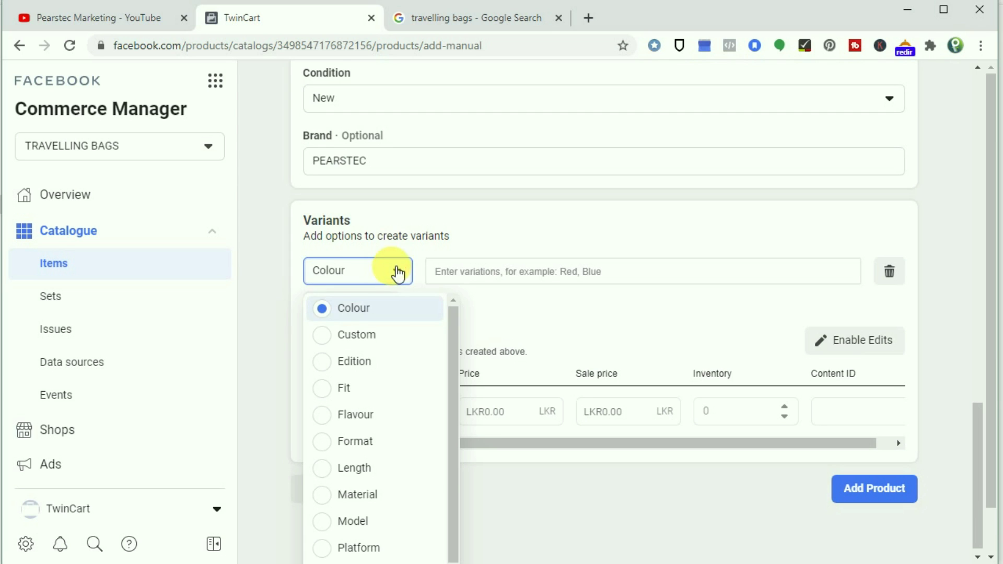
{"action": "left_click", "coordinate": [459, 271]}
{"action": "type", "text": "r"}
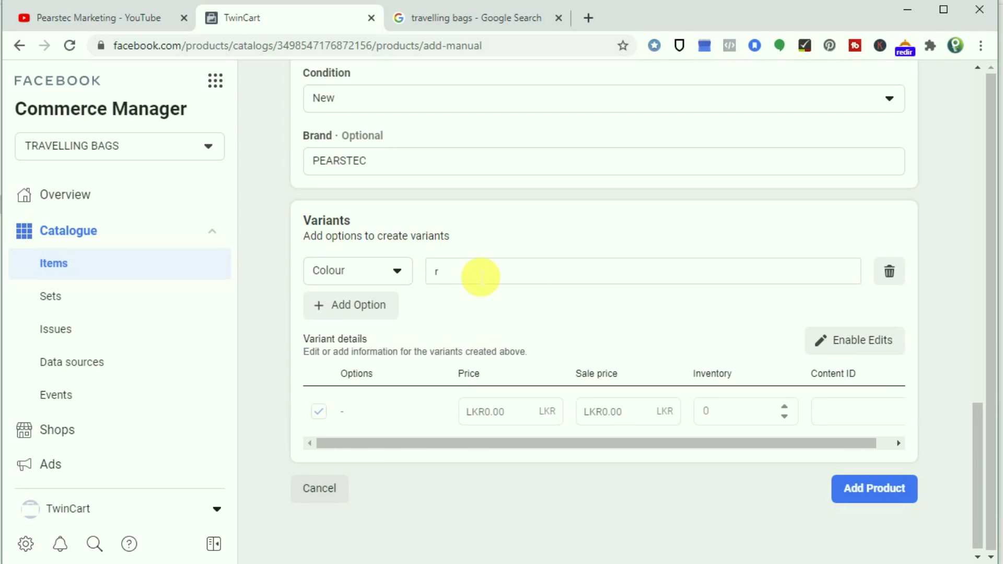
{"action": "key", "text": "BackSpace"}
{"action": "type", "text": "r"}
{"action": "key", "text": "BackSpace"}
{"action": "type", "text": "rE"}
{"action": "key", "text": "BackSpace"}
{"action": "key", "text": "BackSpace"}
{"action": "type", "text": "Red"}
{"action": "left_click", "coordinate": [366, 308]}
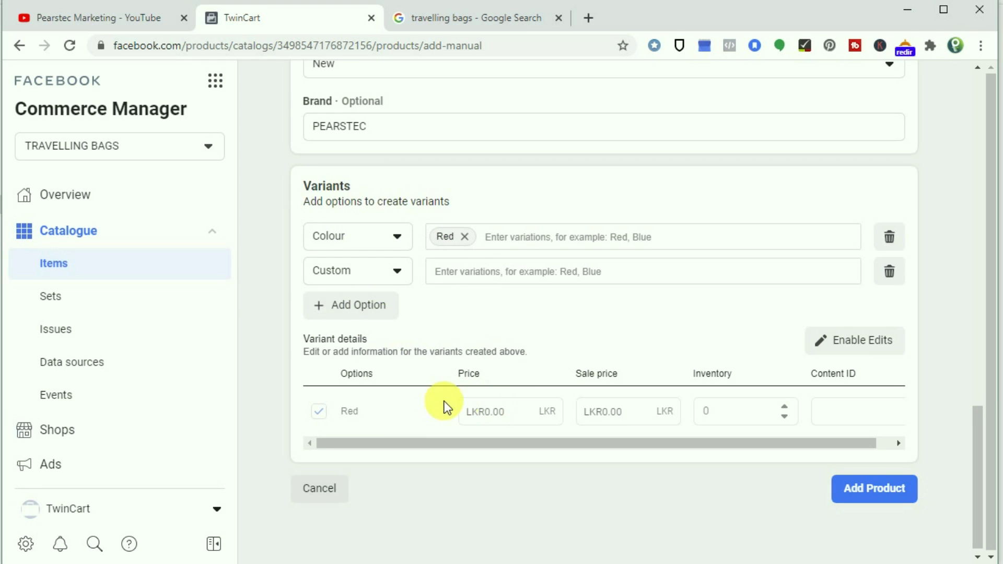
- Add Green and Blue as further variations of the Colour option
{"action": "left_click", "coordinate": [504, 236]}
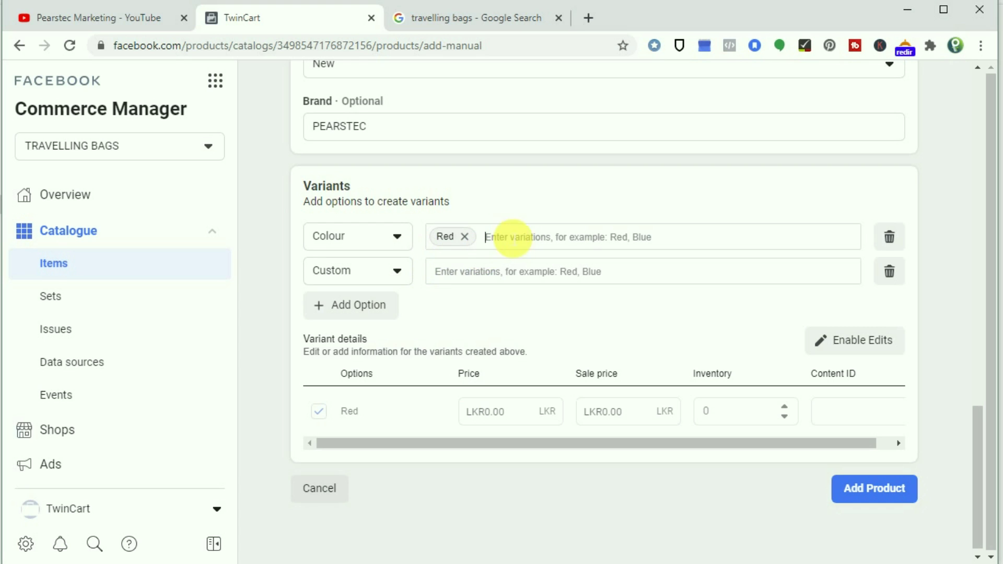
{"action": "type", "text": "Gree"}
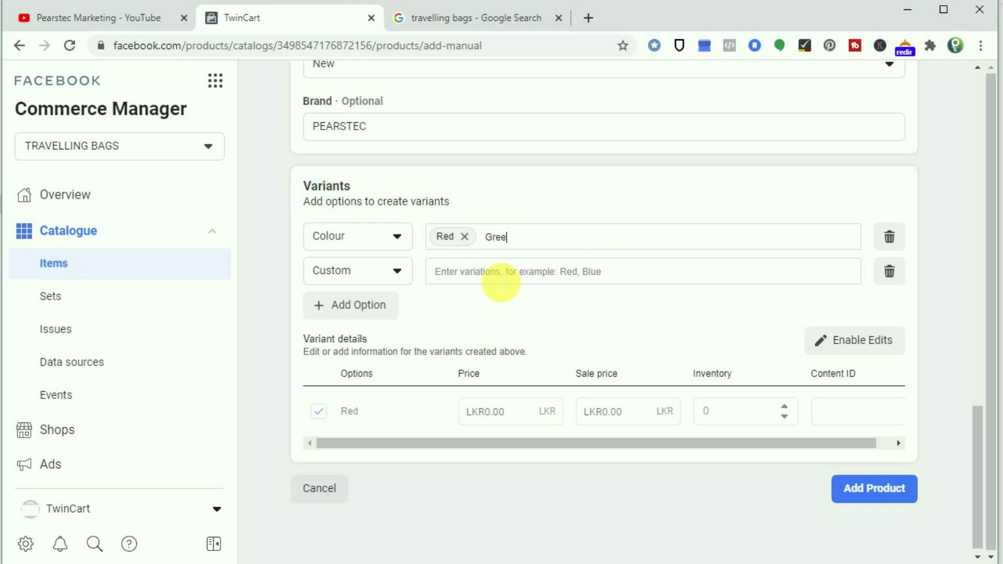
{"action": "type", "text": "n"}
{"action": "key", "text": "Return"}
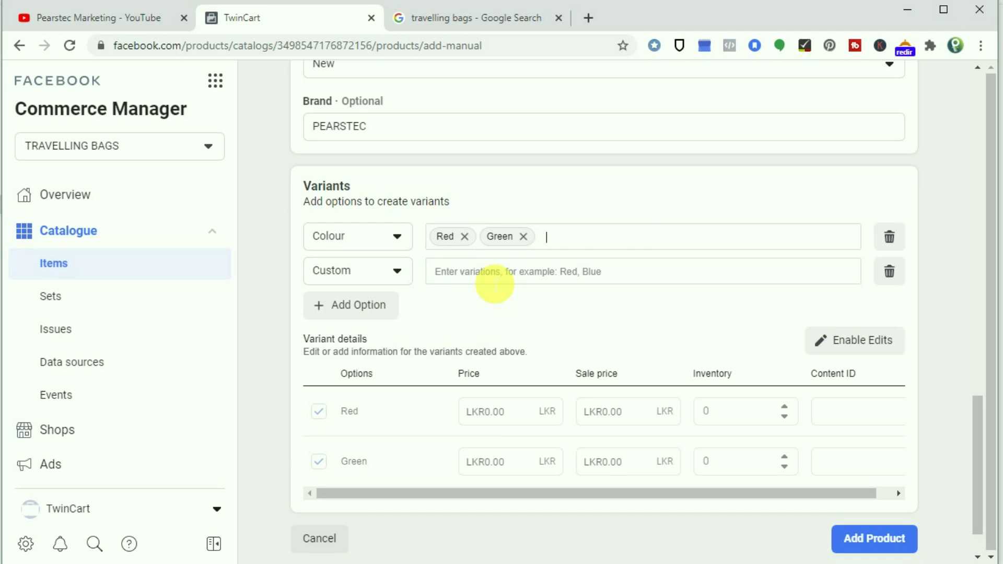
{"action": "type", "text": "Blue"}
{"action": "key", "text": "Return"}
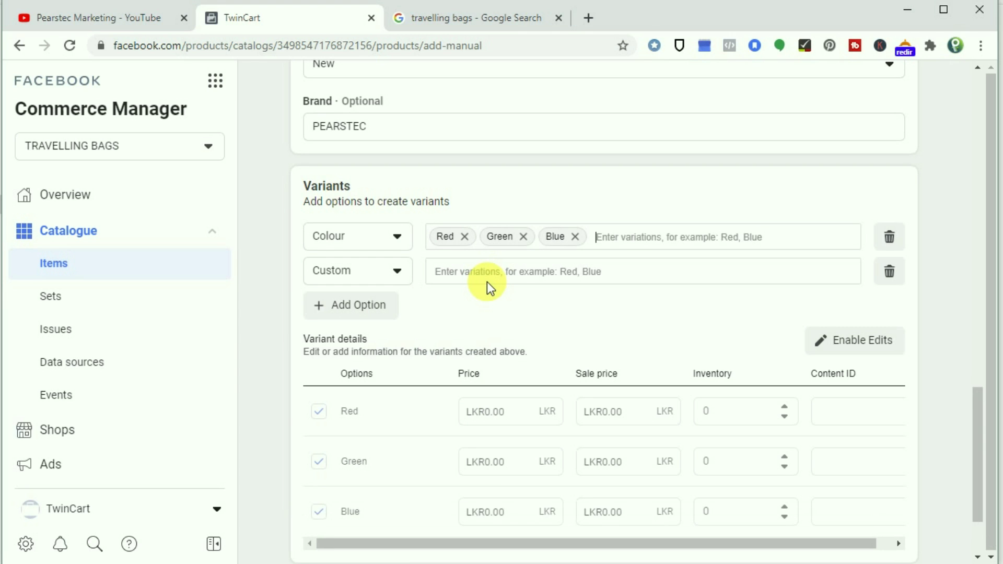
- Enable editing of the variant details and set the prices to LKR 18000 for Red, 18500 for Green and 19000 for Blue
{"action": "scroll", "coordinate": [485, 365], "scroll_direction": "down", "scroll_amount": 1}
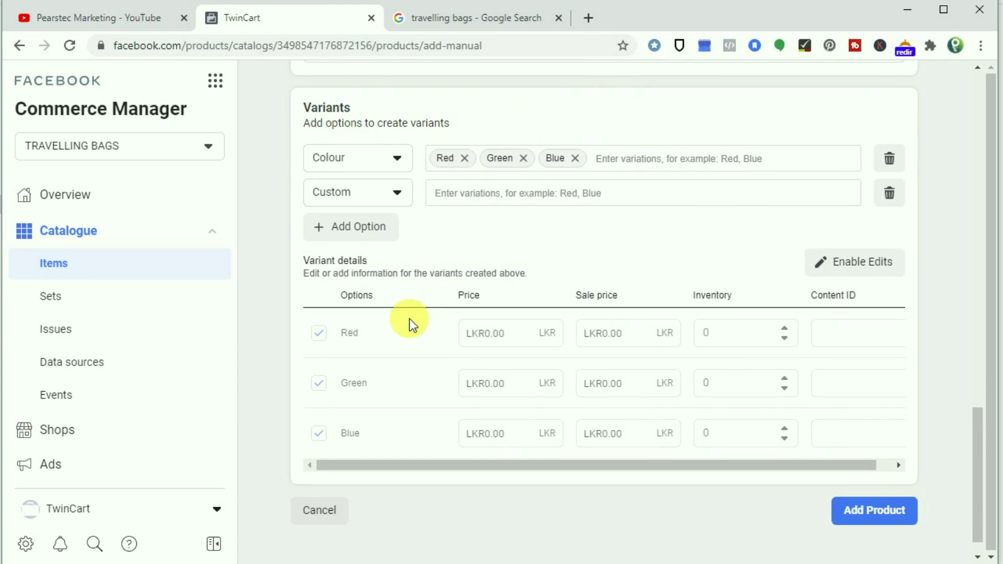
{"action": "left_click", "coordinate": [859, 263]}
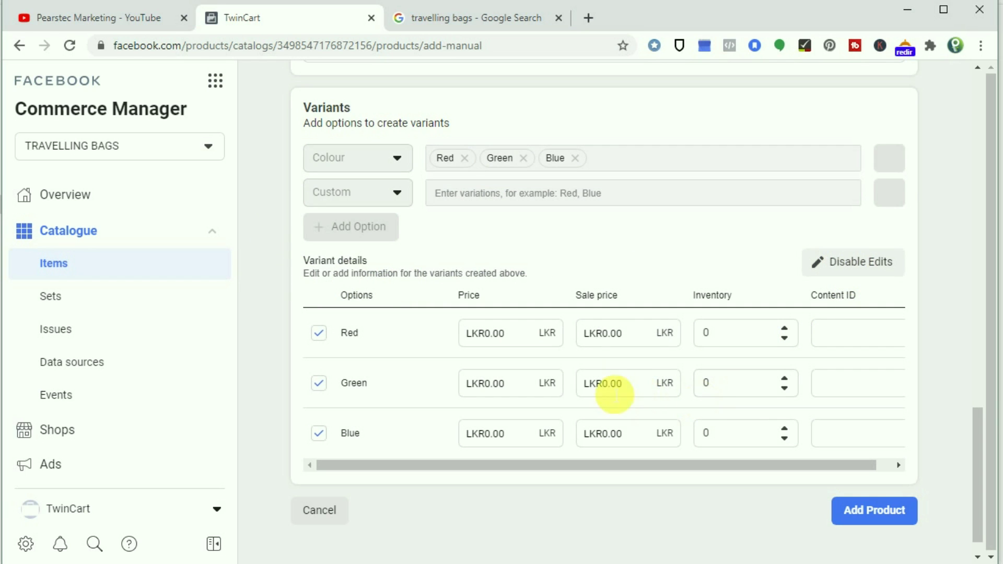
{"action": "left_click", "coordinate": [507, 342]}
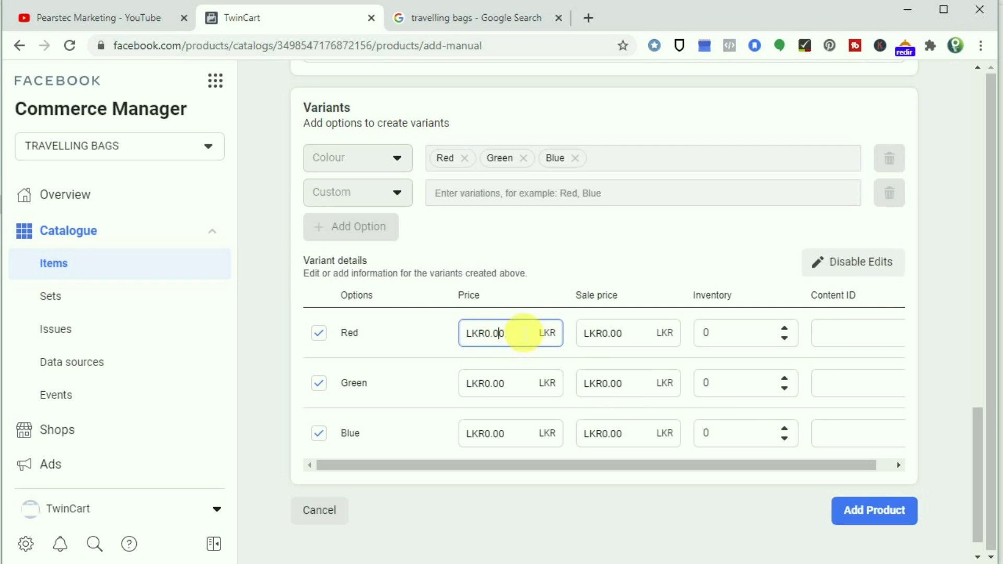
{"action": "type", "text": "18000"}
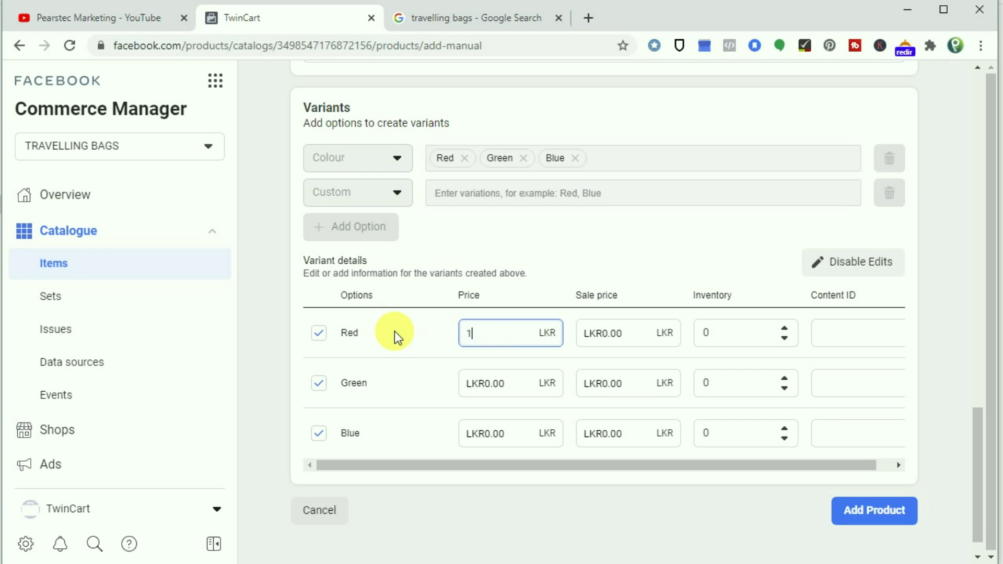
{"action": "left_click", "coordinate": [517, 396]}
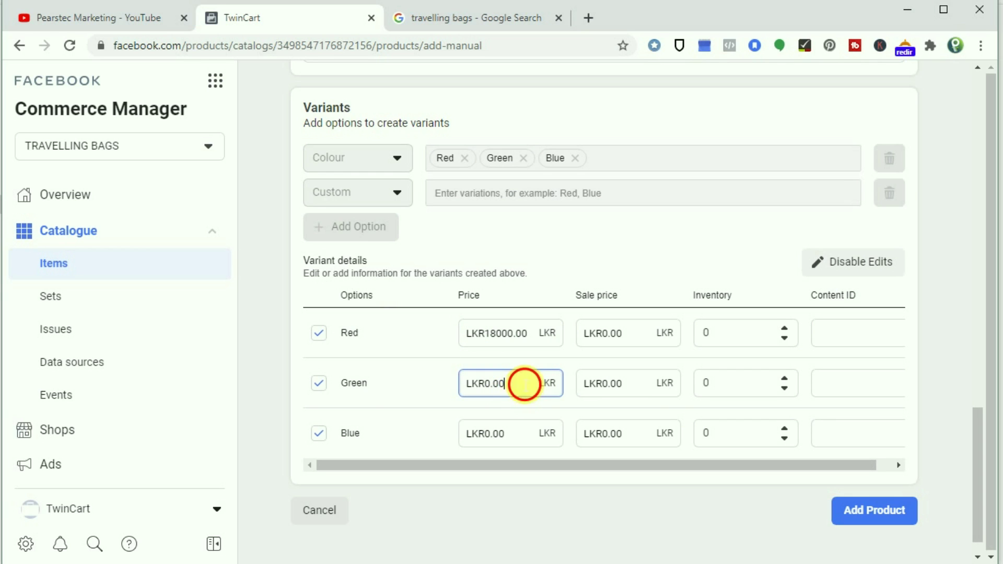
{"action": "type", "text": "18500"}
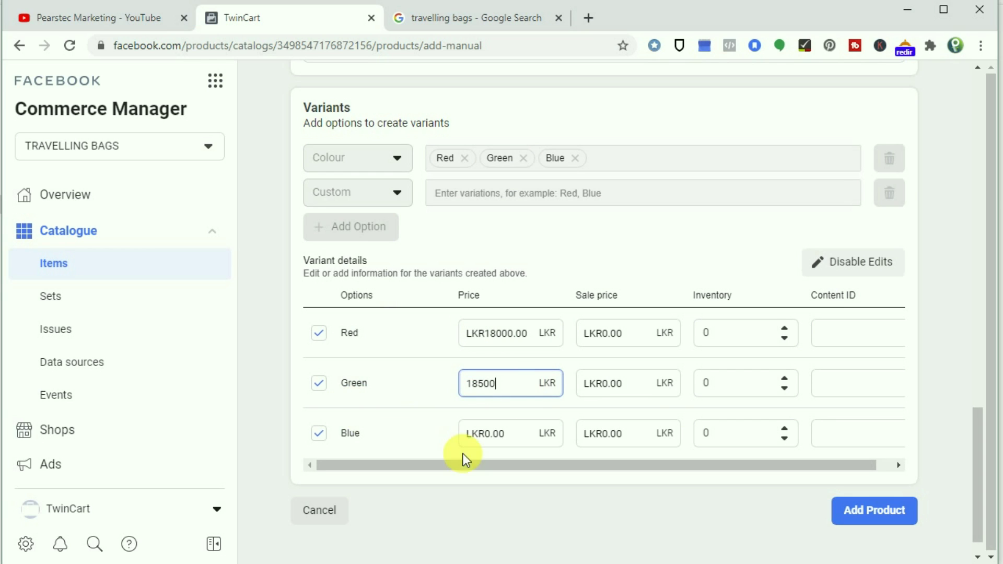
{"action": "left_click", "coordinate": [501, 440]}
{"action": "type", "text": "19000"}
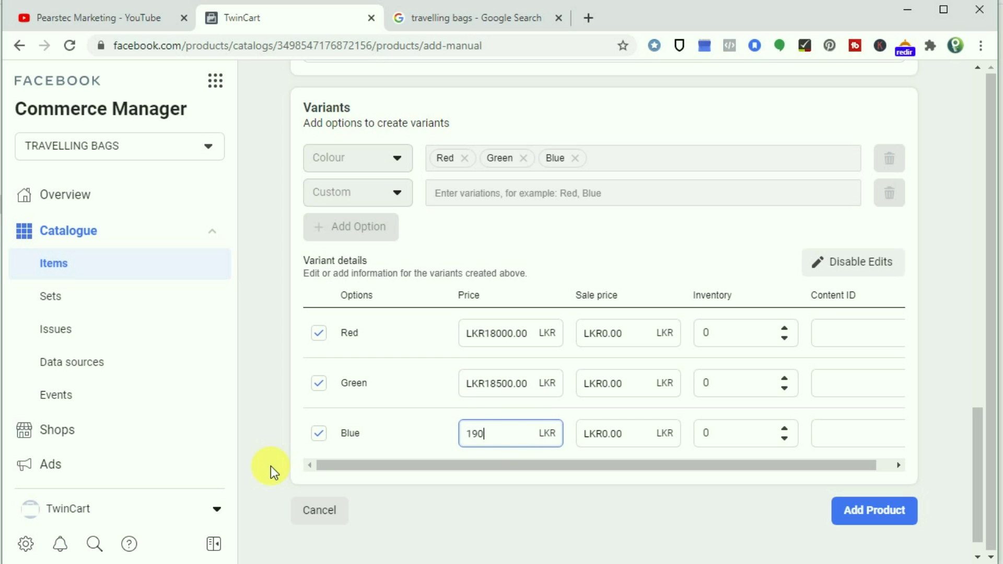
- Set the Red variant's sale price to LKR 15000
{"action": "left_click", "coordinate": [651, 337]}
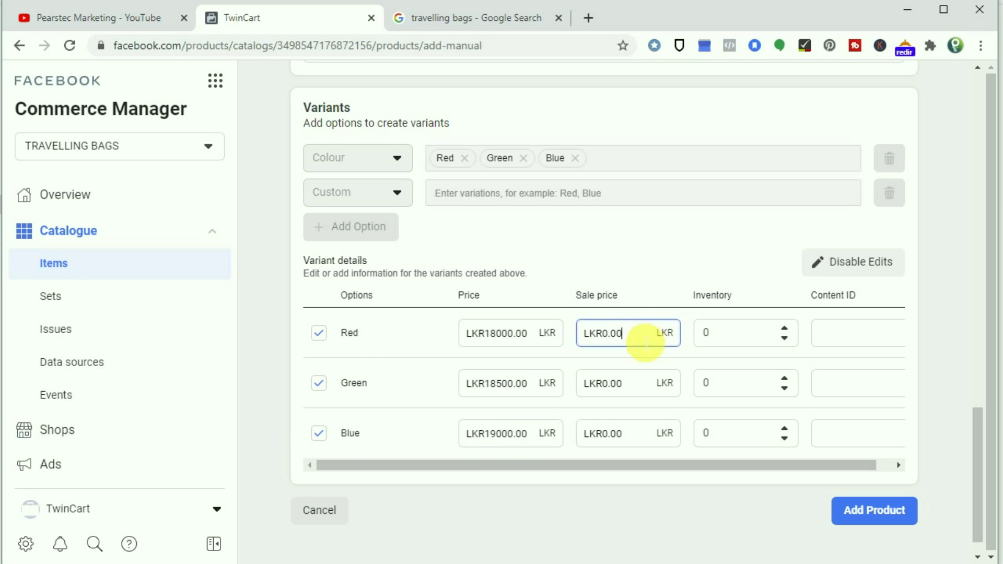
{"action": "double_click", "coordinate": [633, 338]}
{"action": "left_click", "coordinate": [640, 335]}
{"action": "left_click_drag", "start_coordinate": [642, 334], "coordinate": [566, 334]}
{"action": "type", "text": "15000"}
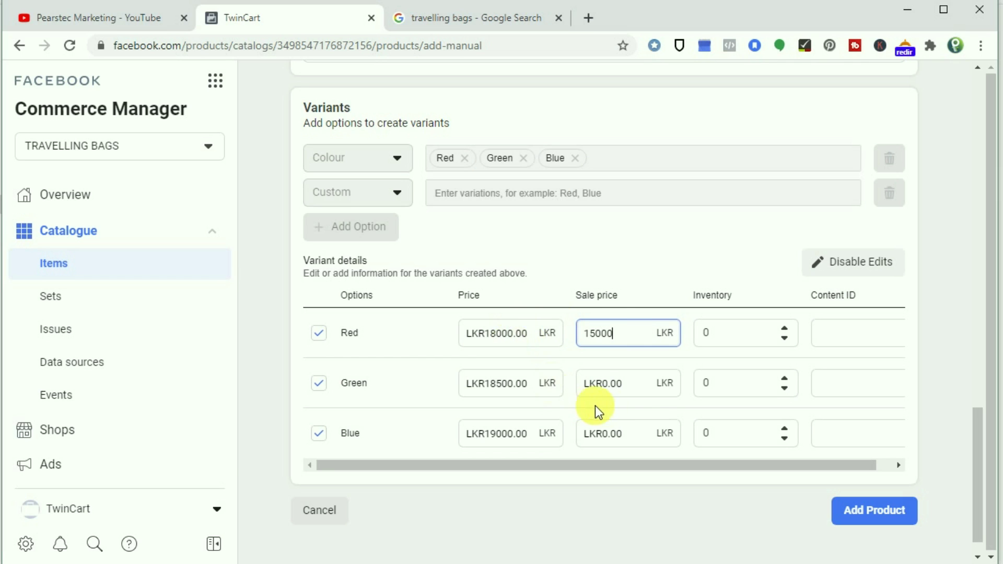
- Set the sale price to LKR 15500 for the Green variant and LKR 16000 for the Blue variant
{"action": "left_click", "coordinate": [633, 385]}
{"action": "type", "text": "155"}
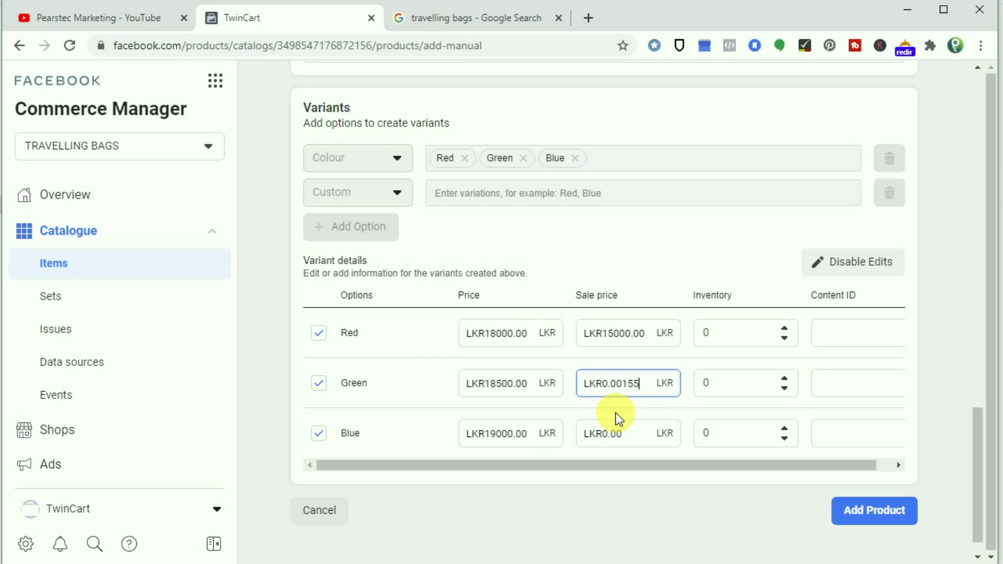
{"action": "key", "text": "BackSpace"}
{"action": "key", "text": "BackSpace"}
{"action": "key", "text": "BackSpace"}
{"action": "key", "text": "BackSpace"}
{"action": "key", "text": "BackSpace"}
{"action": "key", "text": "BackSpace"}
{"action": "key", "text": "BackSpace"}
{"action": "key", "text": "BackSpace"}
{"action": "key", "text": "BackSpace"}
{"action": "type", "text": "15500"}
{"action": "left_click", "coordinate": [600, 440]}
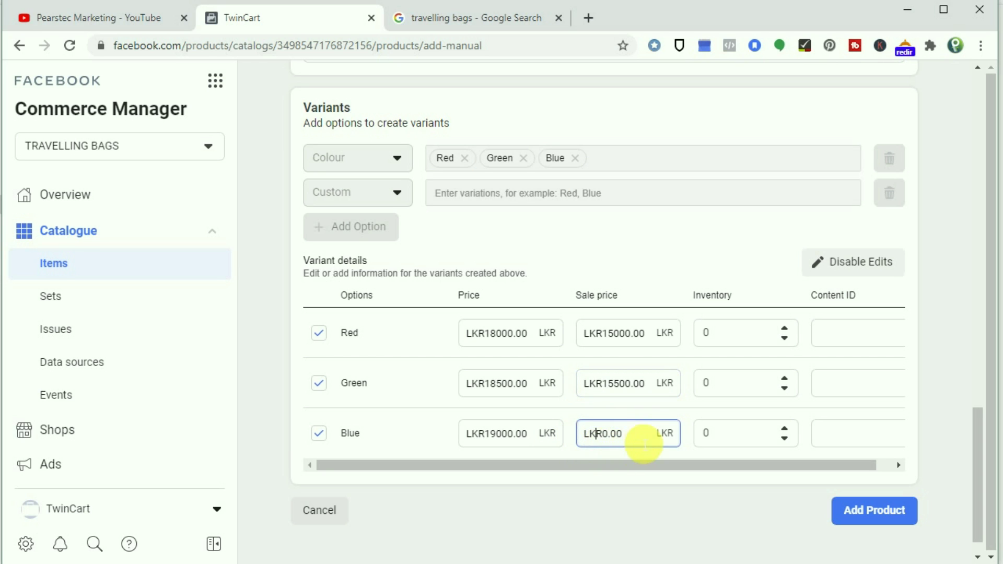
{"action": "left_click_drag", "start_coordinate": [643, 439], "coordinate": [296, 430]}
{"action": "type", "text": "16000"}
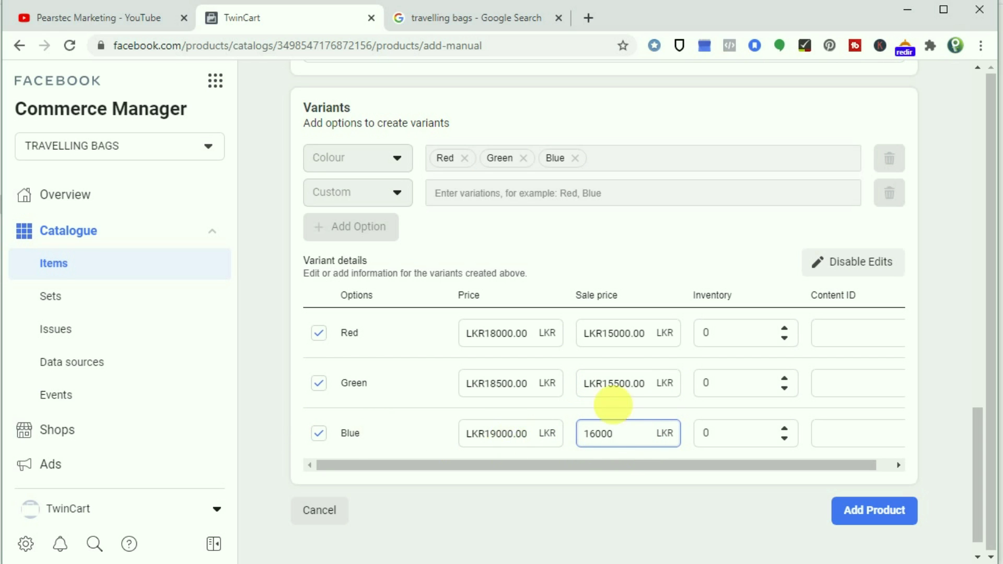
- Set the inventory to 15 for the Red variant and 75 for the Green variant
{"action": "left_click", "coordinate": [646, 384]}
{"action": "left_click", "coordinate": [633, 333]}
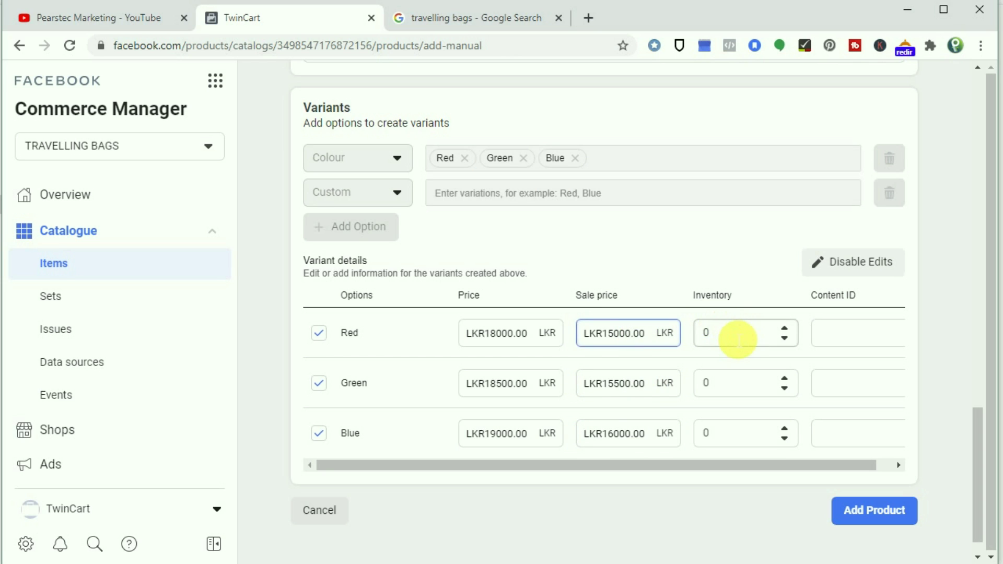
{"action": "key", "text": "Tab"}
{"action": "left_click", "coordinate": [650, 333]}
{"action": "type", "text": "15"}
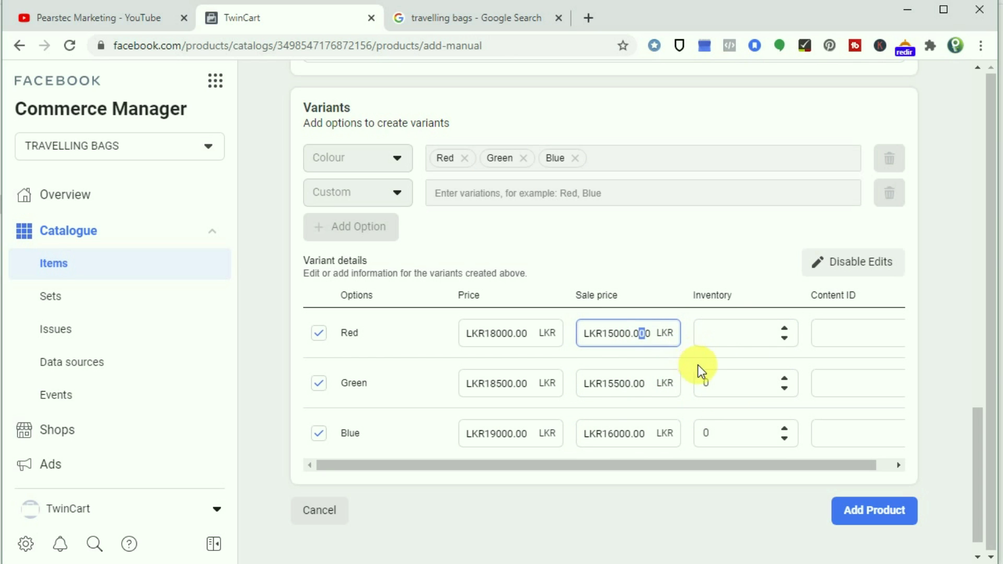
{"action": "left_click", "coordinate": [717, 337]}
{"action": "type", "text": "15"}
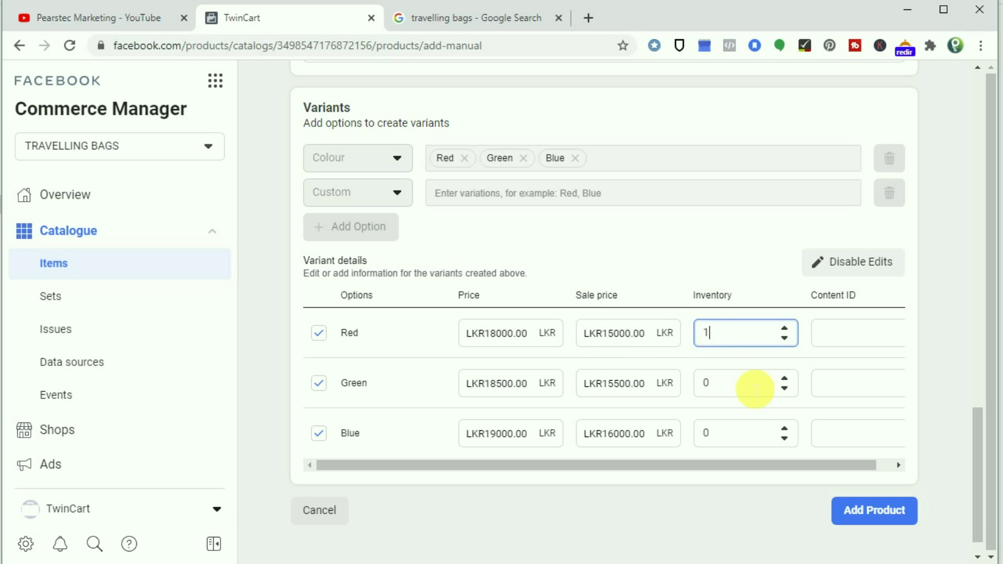
{"action": "left_click", "coordinate": [741, 384]}
{"action": "key", "text": "BackSpace"}
{"action": "type", "text": "75"}
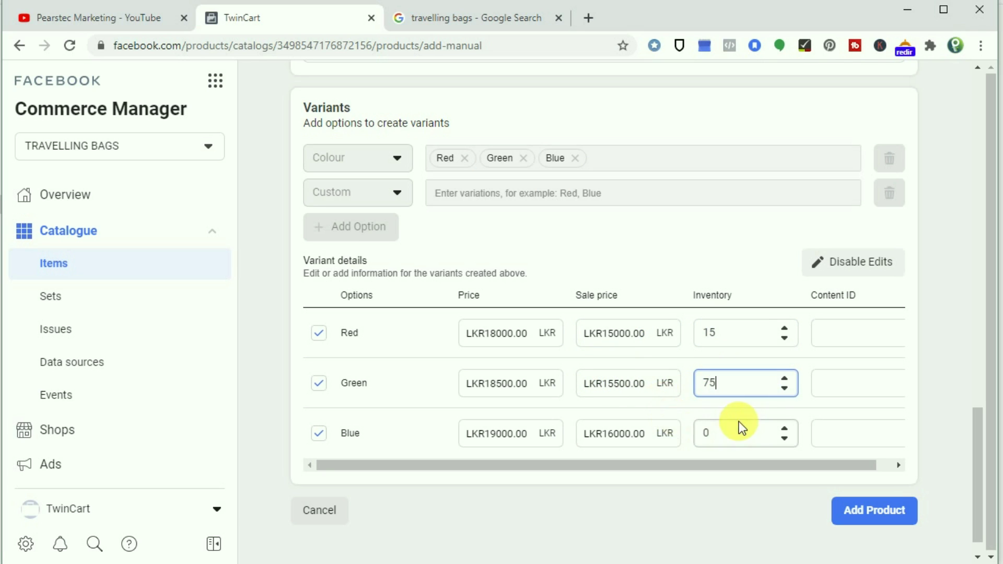
- Set the Blue variant's inventory to 15 and submit the product to the catalogue
{"action": "double_click", "coordinate": [703, 431]}
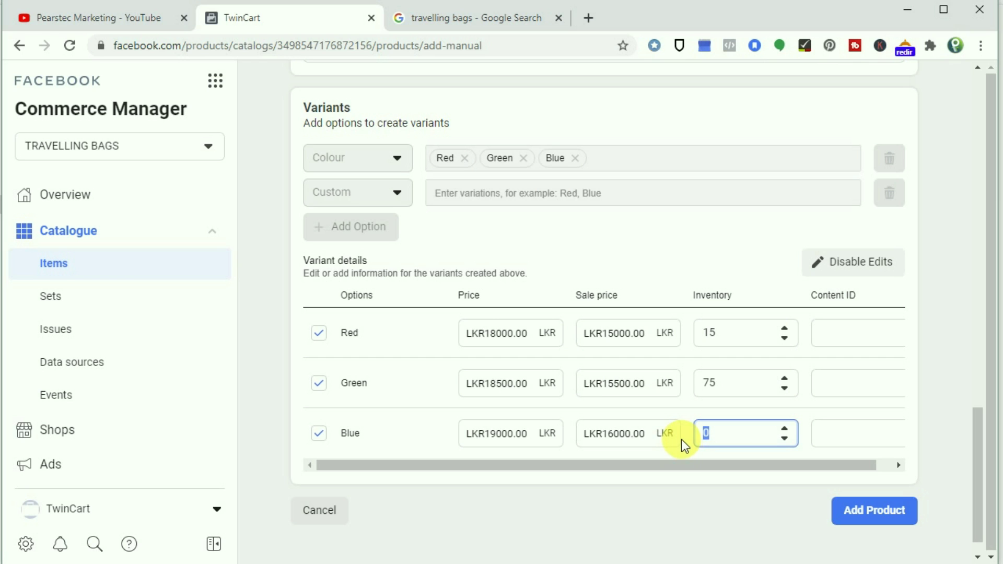
{"action": "type", "text": "15"}
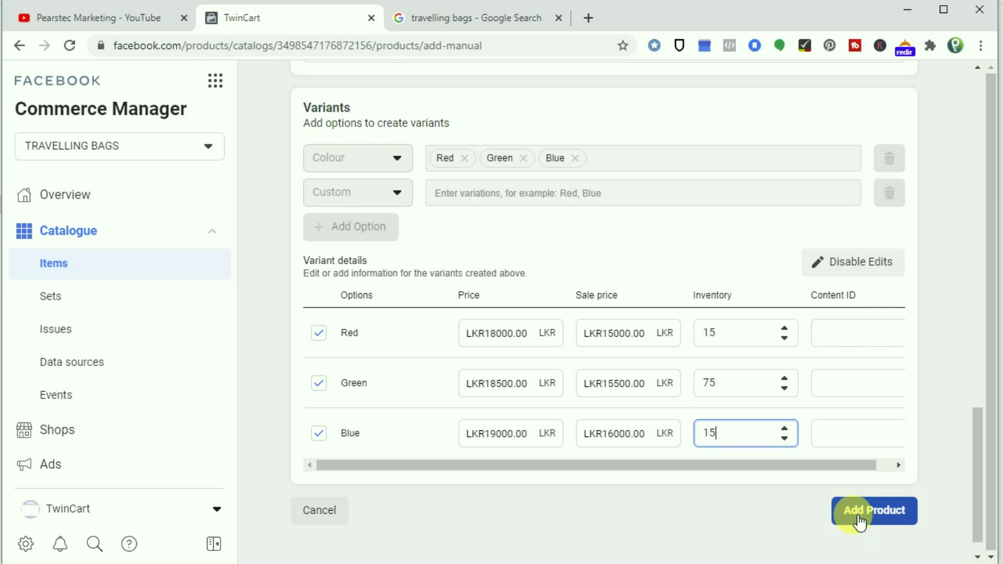
{"action": "scroll", "coordinate": [581, 418], "scroll_direction": "down", "scroll_amount": 1}
{"action": "left_click", "coordinate": [871, 497]}
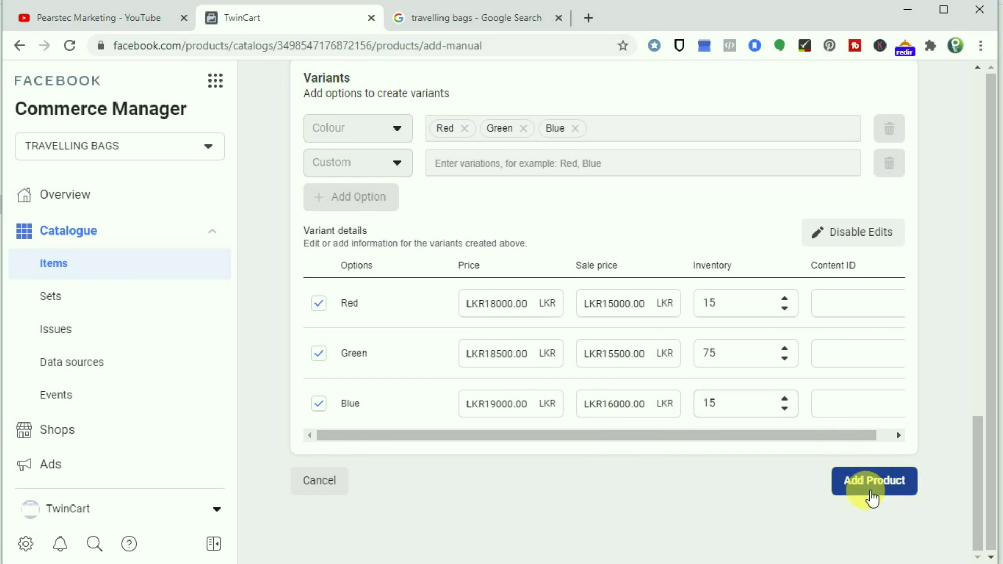
- Finish adding products to the catalogue and open the Twincart Shopping shop for editing
{"action": "scroll", "coordinate": [619, 411], "scroll_direction": "up", "scroll_amount": 5}
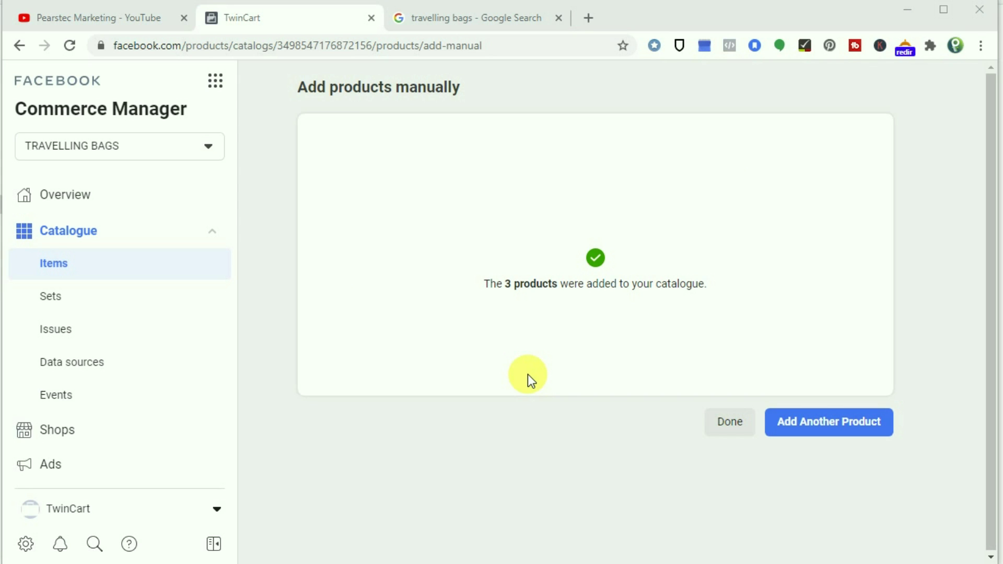
{"action": "left_click", "coordinate": [727, 424]}
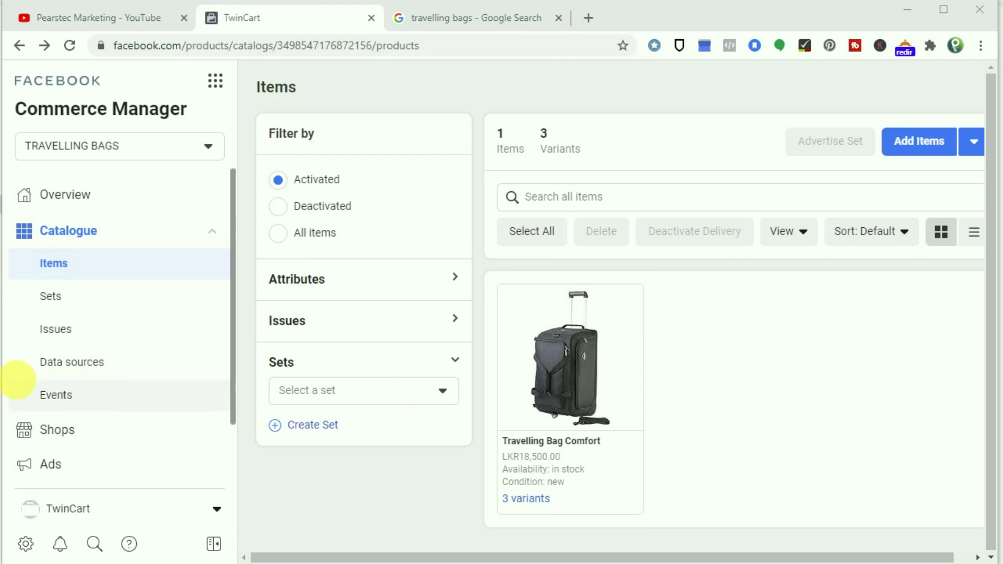
{"action": "left_click", "coordinate": [46, 432]}
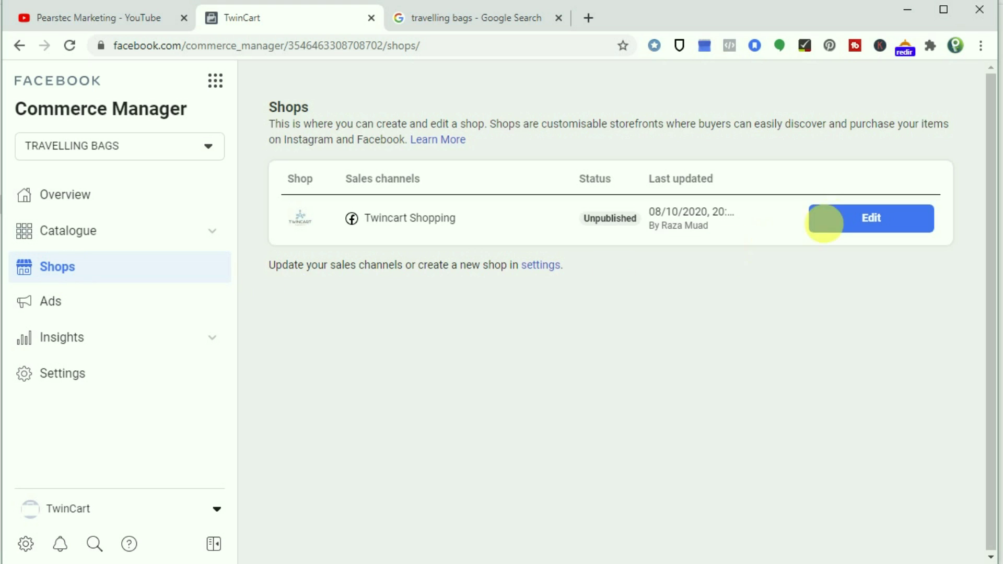
{"action": "mouse_move", "coordinate": [599, 229]}
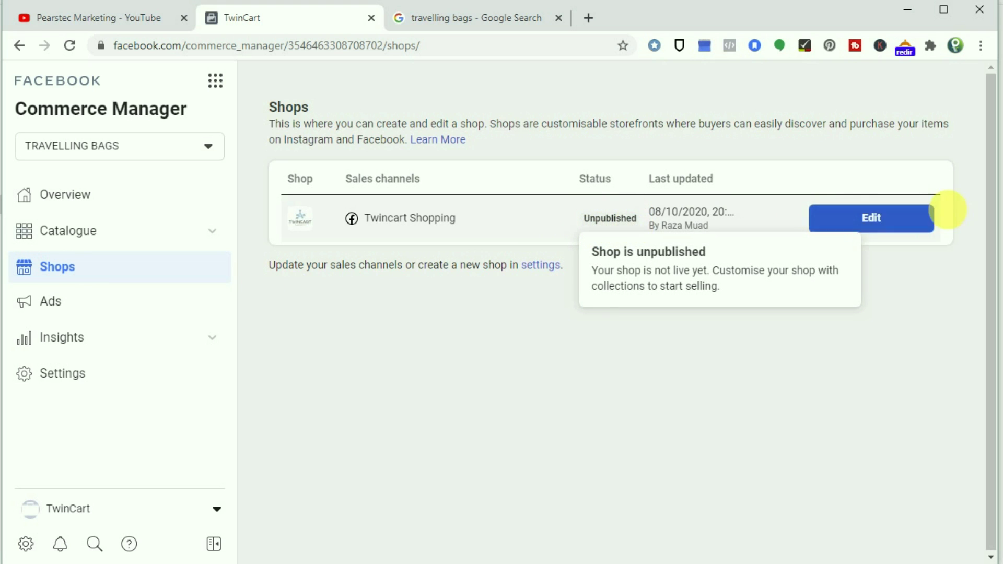
{"action": "left_click", "coordinate": [873, 219]}
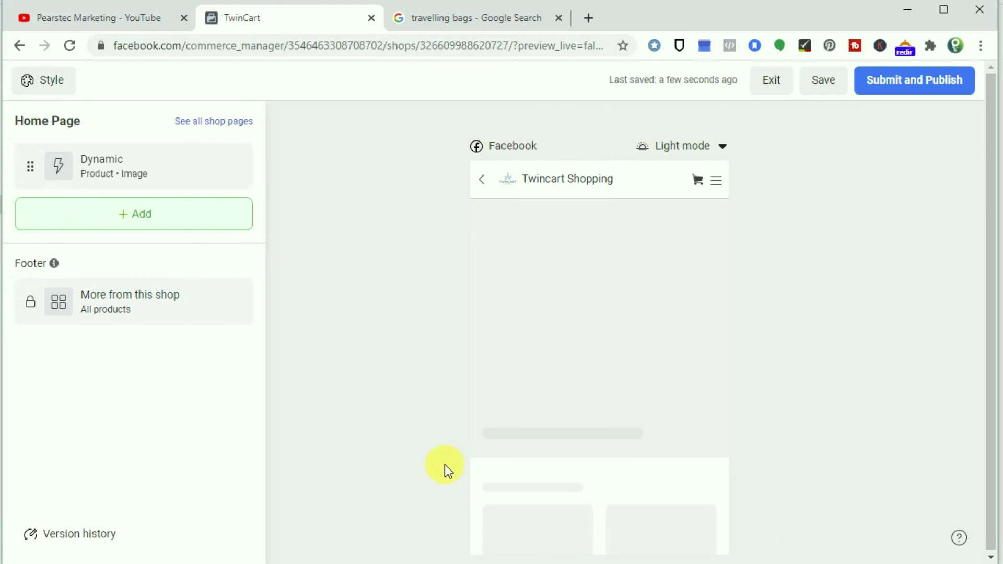
- Submit the Twincart Shopping shop for review and publish its updates
{"action": "left_click", "coordinate": [909, 81]}
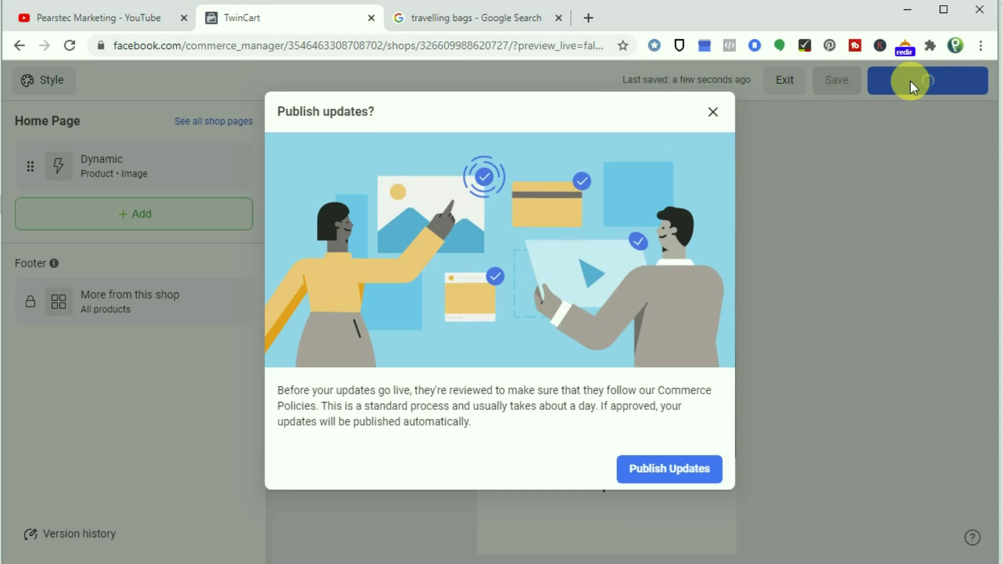
{"action": "left_click", "coordinate": [653, 468]}
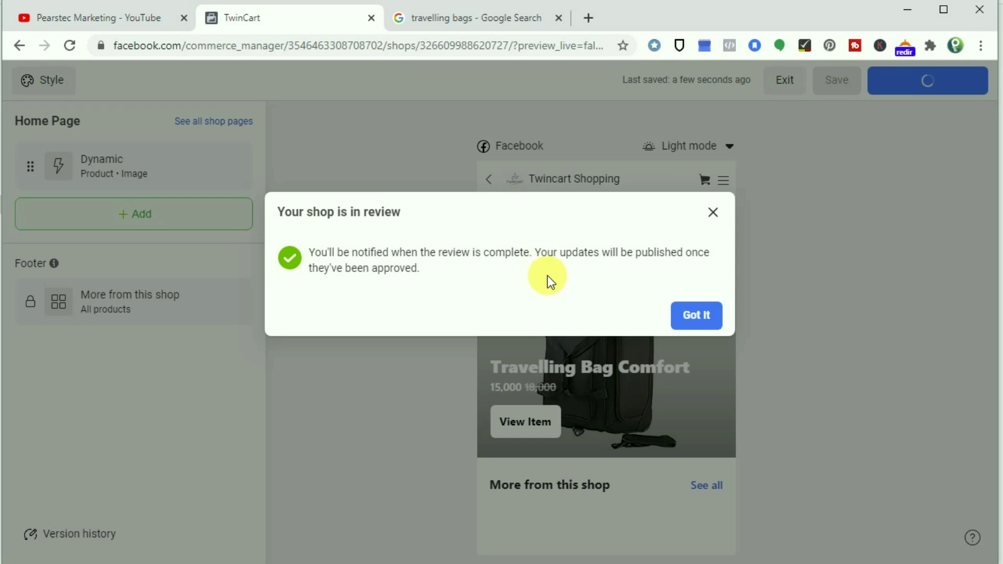
{"action": "left_click", "coordinate": [697, 314]}
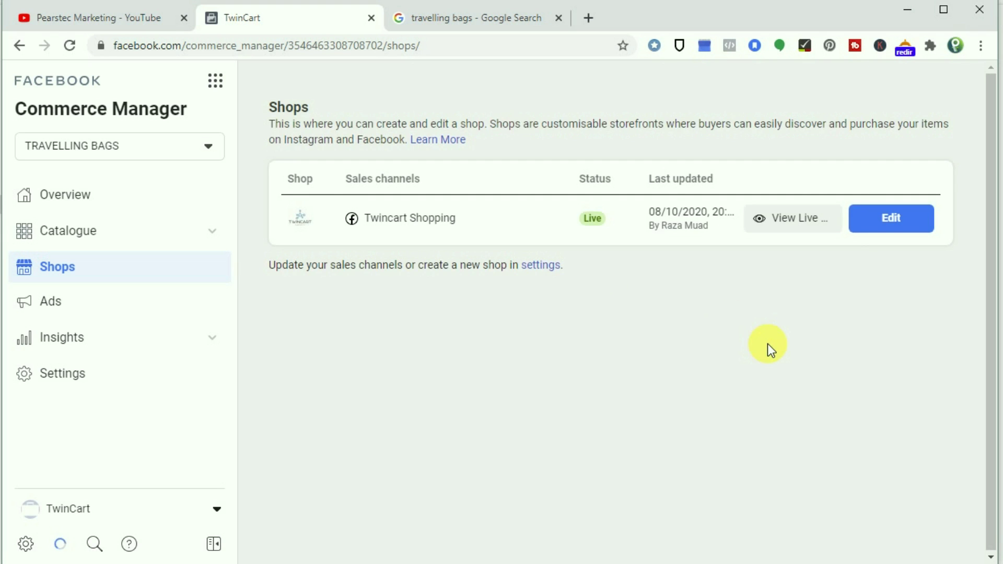
{"action": "mouse_move", "coordinate": [589, 217]}
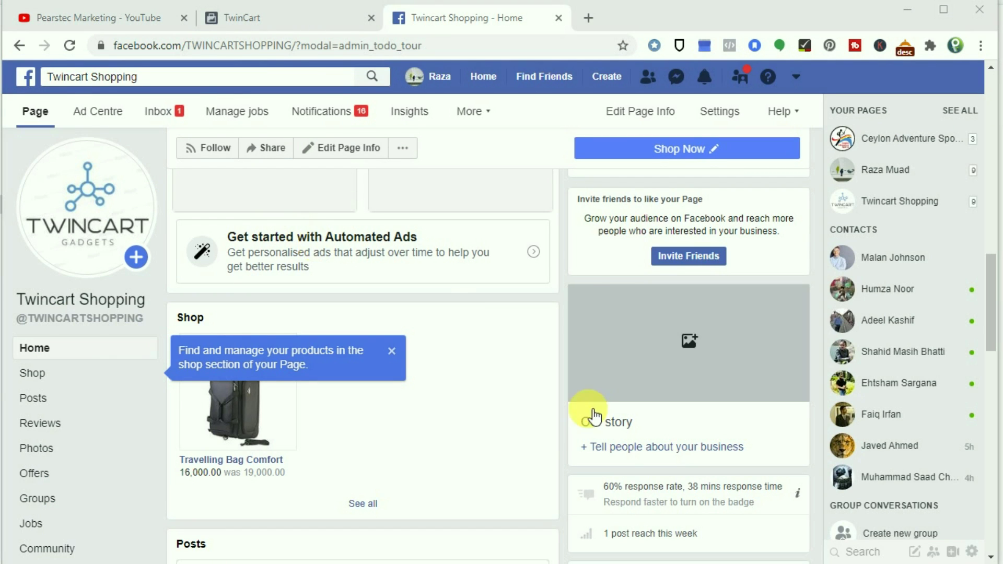
- Dismiss the shop tip on the Twincart Shopping Page and open Travelling Bag Comfort from the Page's Shop section
{"action": "left_click", "coordinate": [391, 351]}
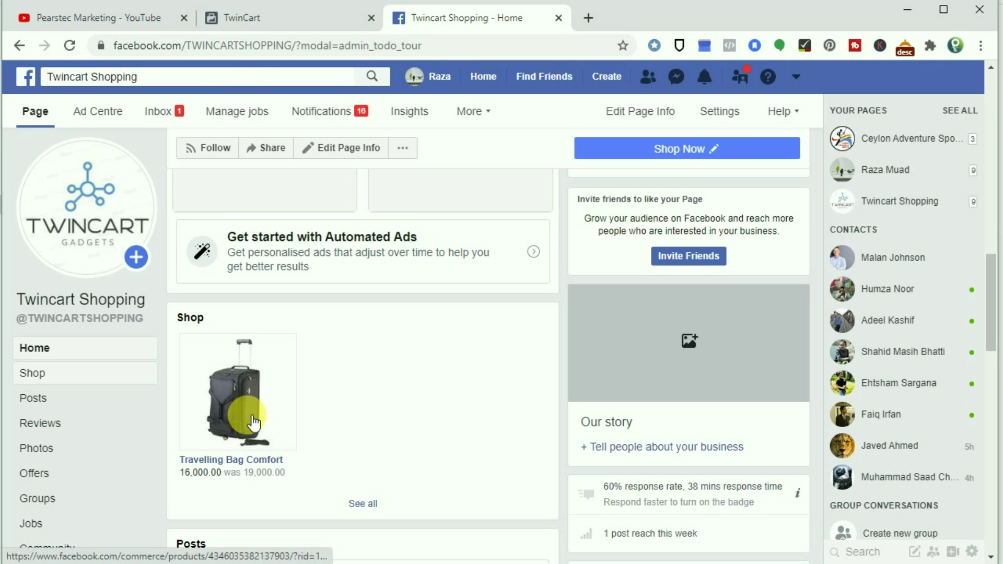
{"action": "left_click", "coordinate": [32, 373]}
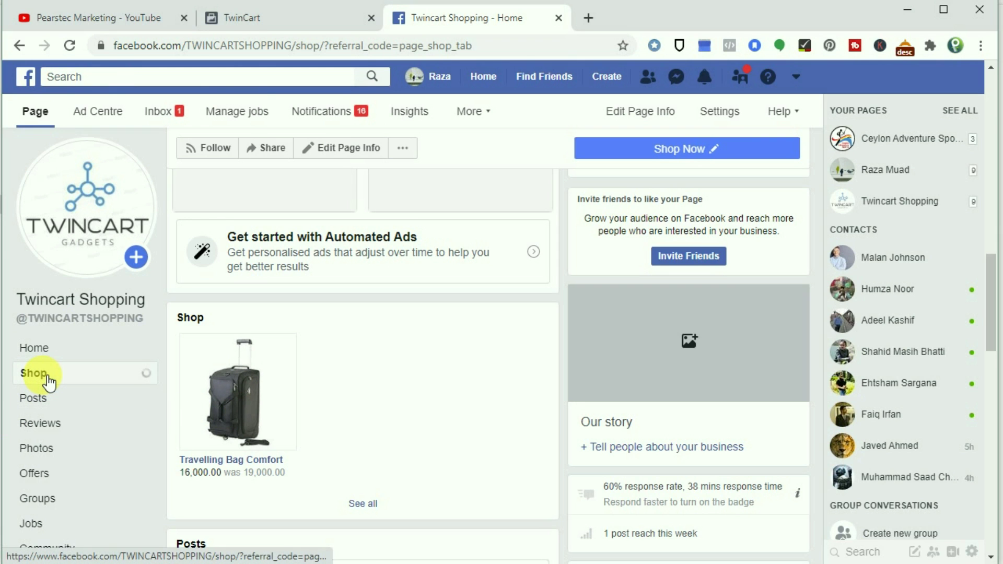
{"action": "scroll", "coordinate": [531, 348], "scroll_direction": "down", "scroll_amount": 3}
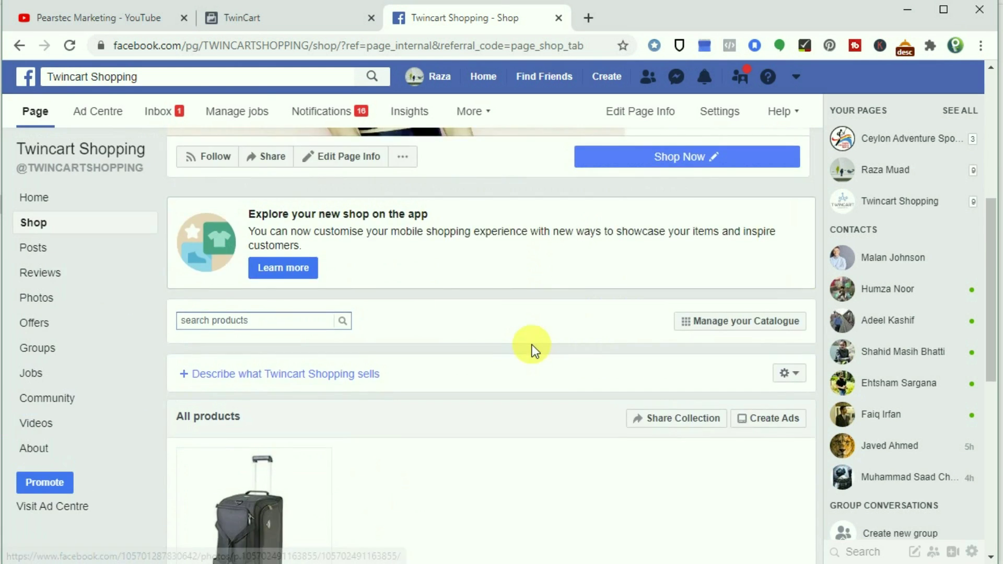
{"action": "scroll", "coordinate": [531, 348], "scroll_direction": "down", "scroll_amount": 4}
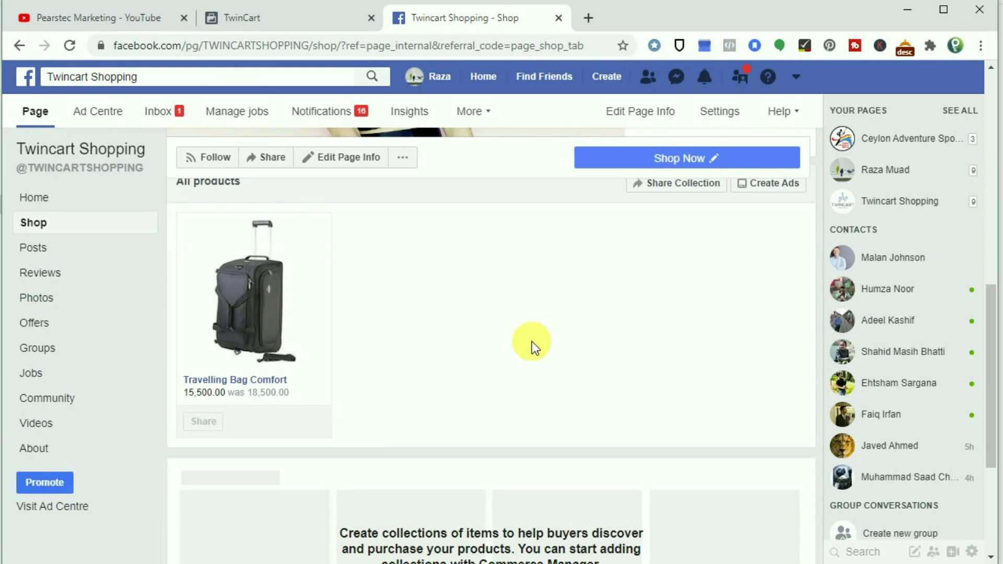
{"action": "left_click", "coordinate": [267, 335]}
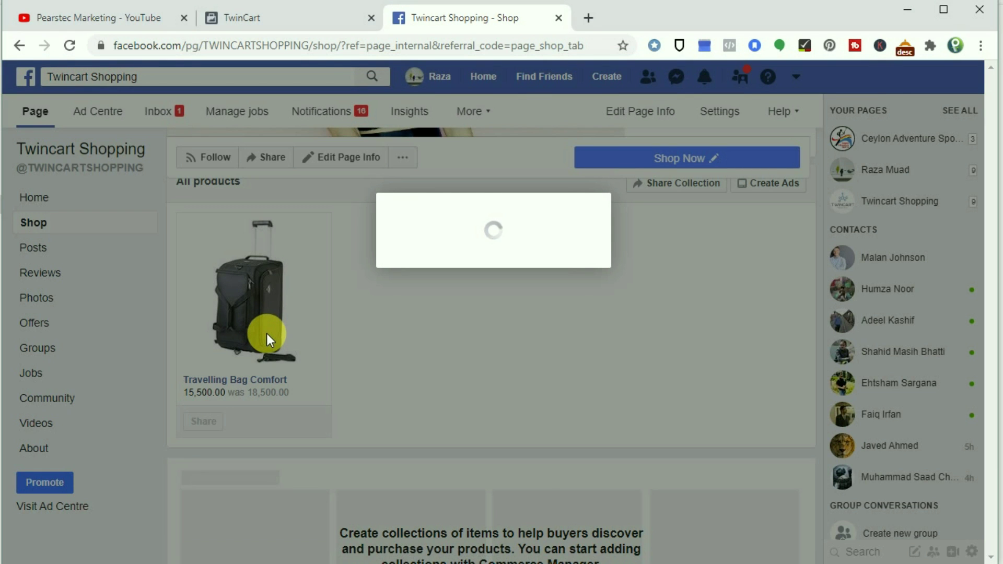
{"action": "scroll", "coordinate": [626, 302], "scroll_direction": "down", "scroll_amount": 1}
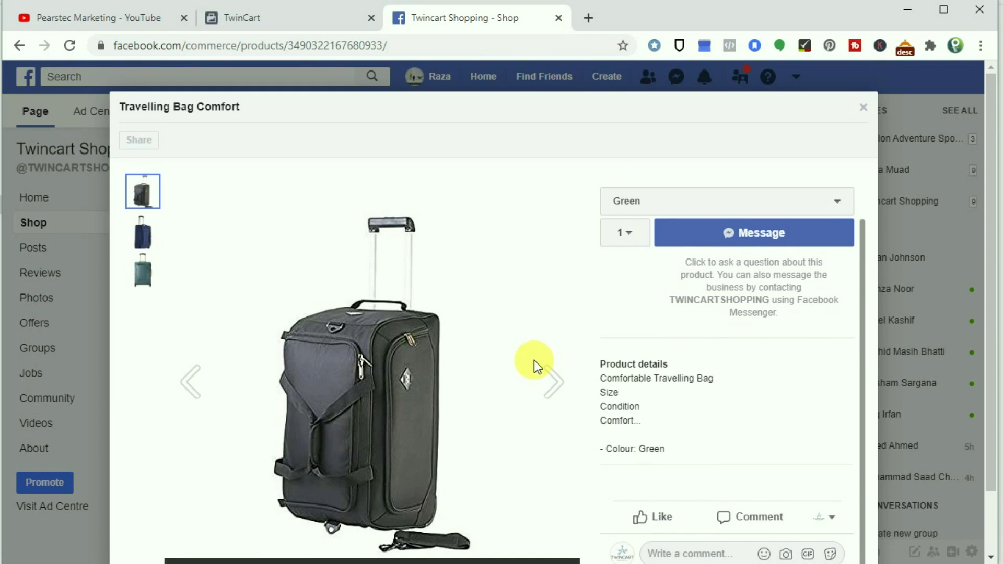
- Check the Travelling Bag Comfort price and details for the Red, Green and Blue variants, ending on Red
{"action": "left_click", "coordinate": [636, 211]}
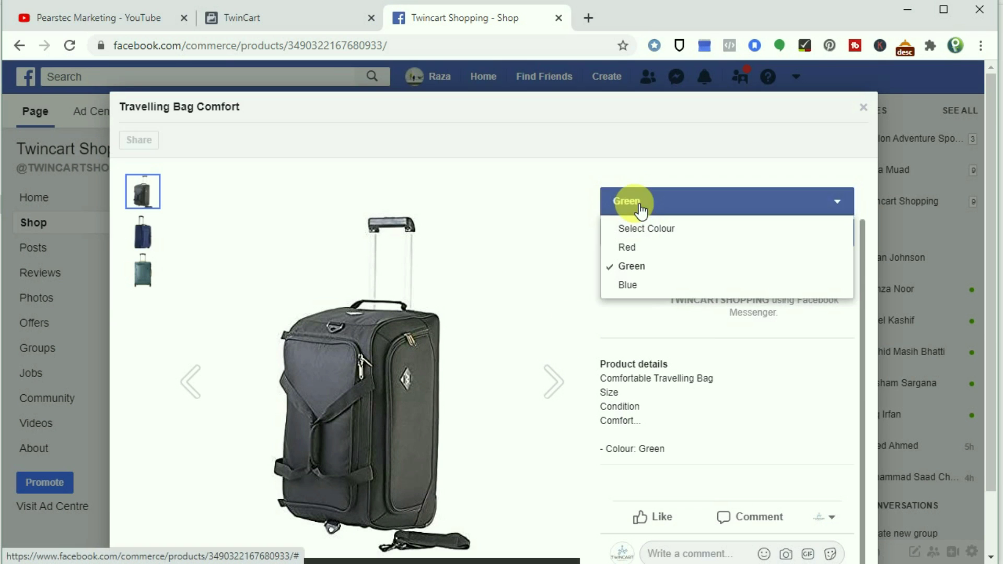
{"action": "left_click", "coordinate": [646, 248]}
{"action": "scroll", "coordinate": [679, 303], "scroll_direction": "up", "scroll_amount": 1}
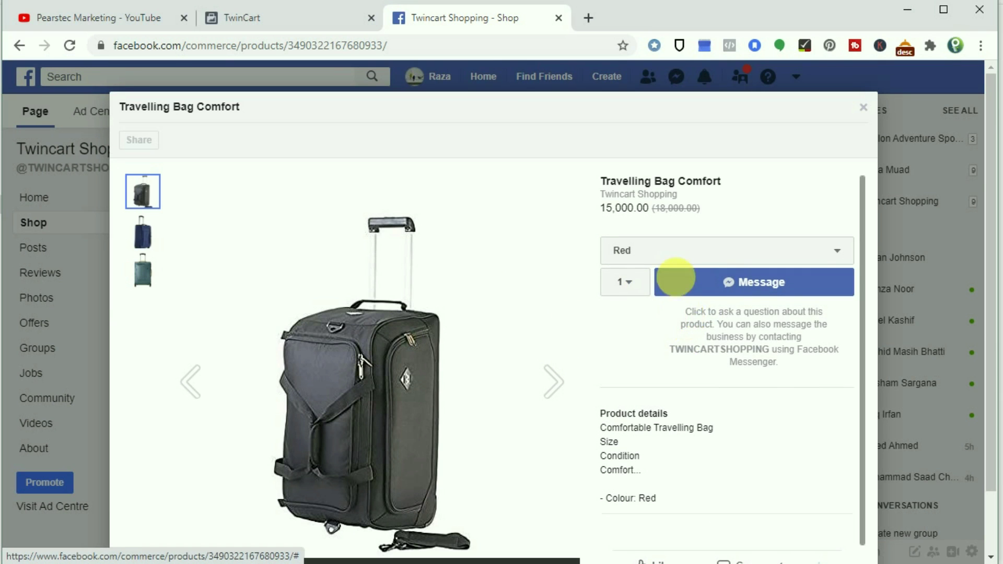
{"action": "left_click", "coordinate": [677, 256]}
{"action": "left_click", "coordinate": [661, 316]}
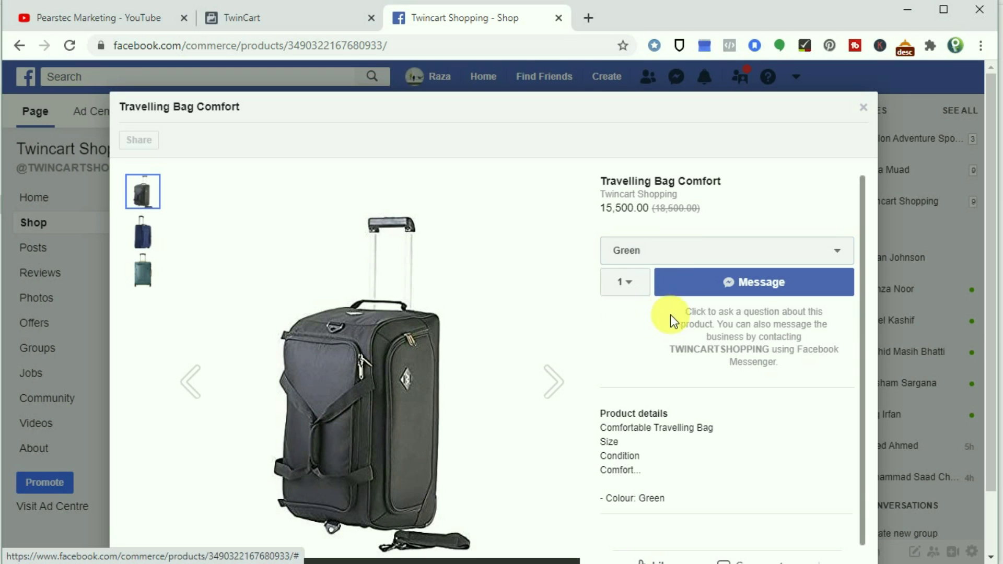
{"action": "left_click", "coordinate": [656, 258]}
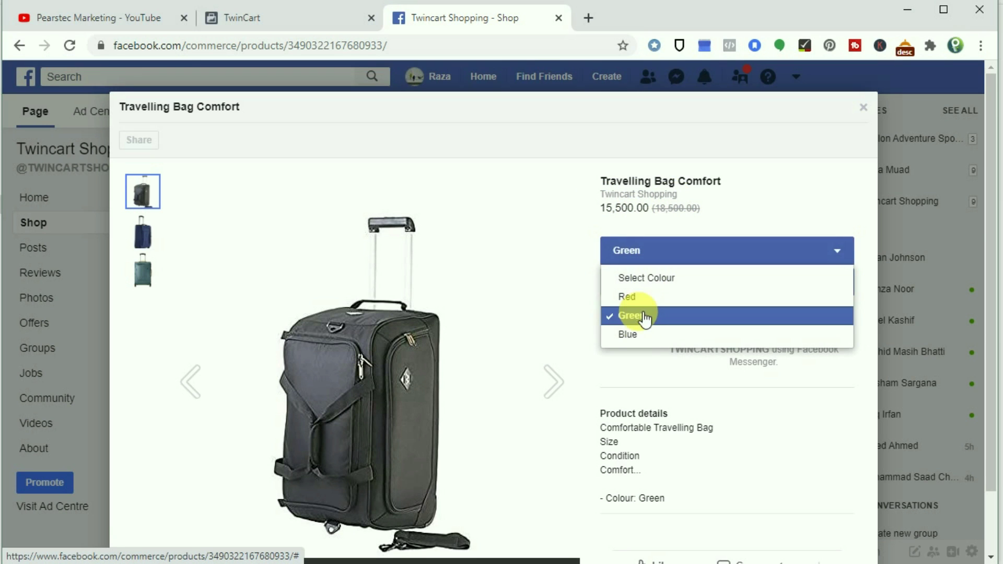
{"action": "left_click", "coordinate": [634, 334]}
{"action": "left_click", "coordinate": [656, 251]}
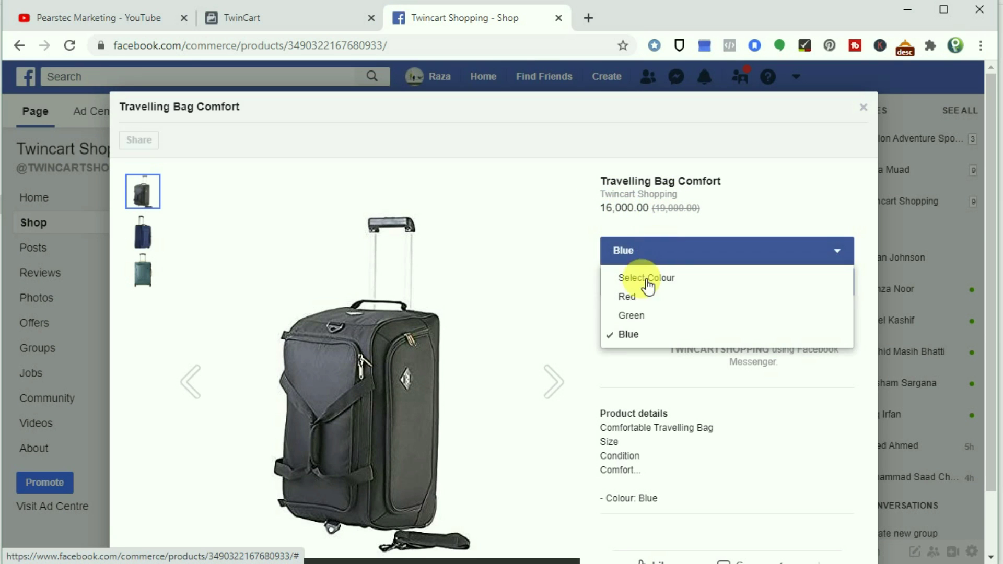
{"action": "left_click", "coordinate": [636, 296]}
{"action": "scroll", "coordinate": [679, 418], "scroll_direction": "down", "scroll_amount": 1}
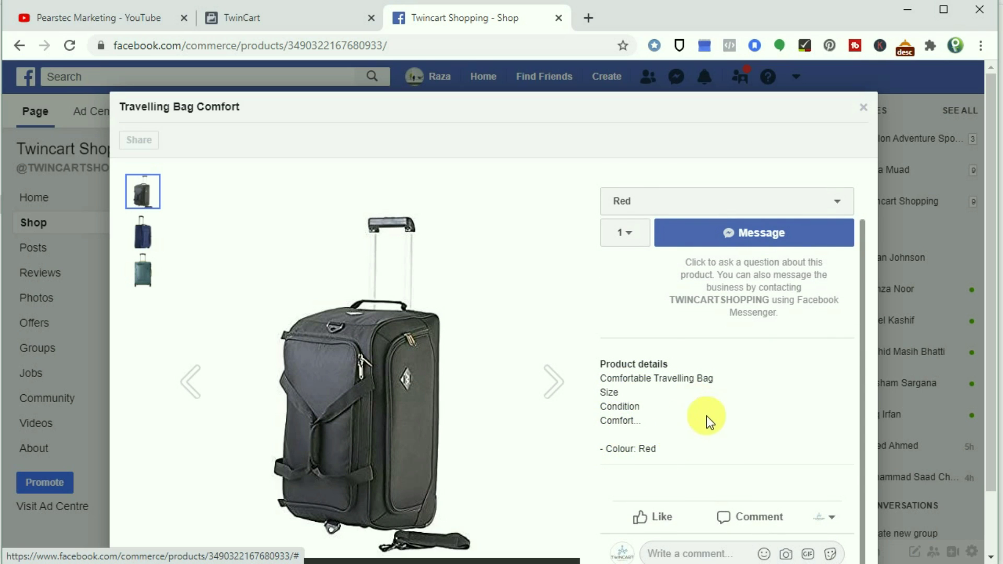
- View the blue and green bag photos, return to the black bag photo and look over the product details
{"action": "left_click", "coordinate": [142, 241]}
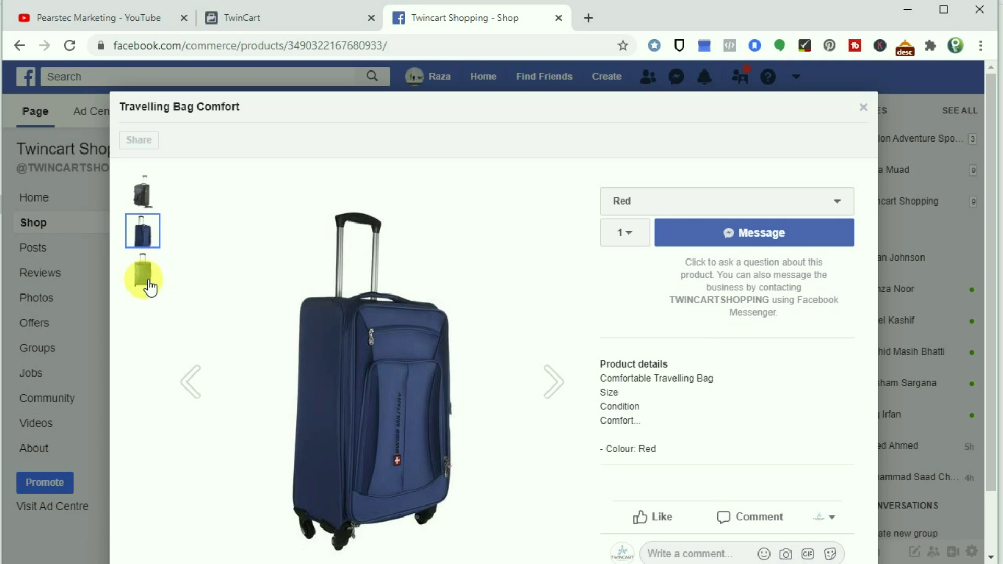
{"action": "left_click", "coordinate": [144, 271]}
{"action": "left_click", "coordinate": [142, 241]}
{"action": "left_click", "coordinate": [142, 195]}
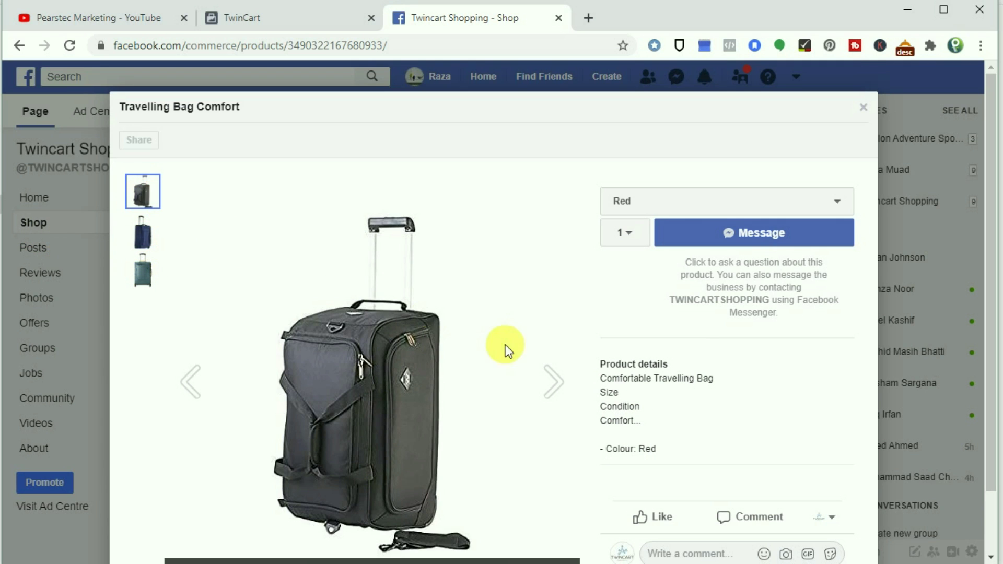
{"action": "scroll", "coordinate": [523, 350], "scroll_direction": "down", "scroll_amount": 1}
{"action": "scroll", "coordinate": [522, 350], "scroll_direction": "down", "scroll_amount": 1}
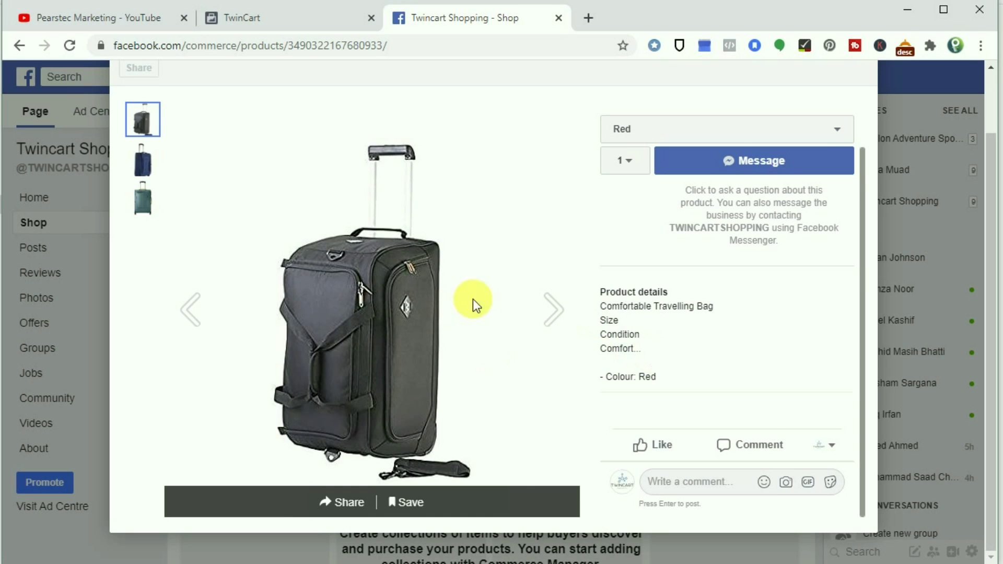
{"action": "scroll", "coordinate": [688, 412], "scroll_direction": "up", "scroll_amount": 1}
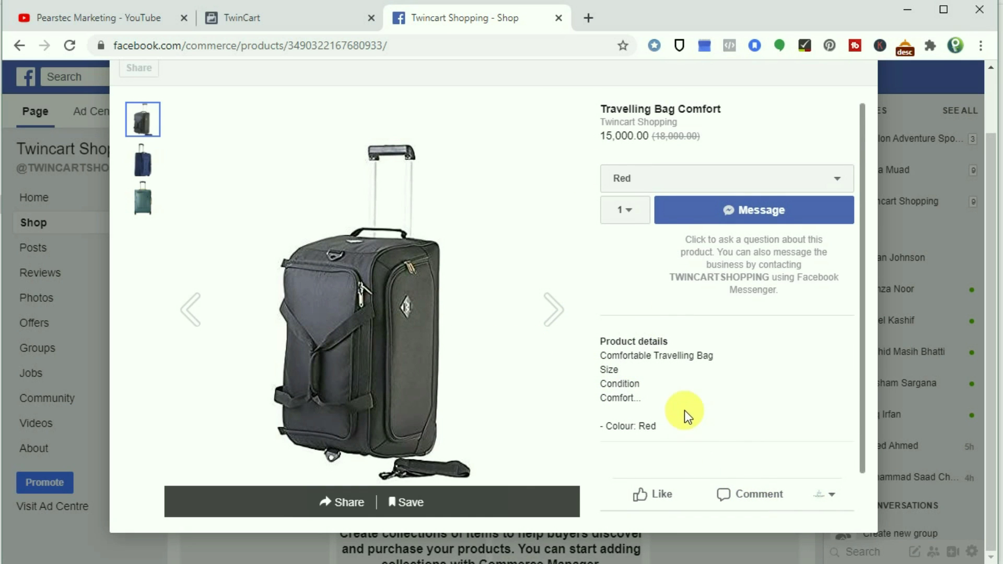
- Preview the message form for Travelling Bag Comfort, dismiss it without sending and close the product view
{"action": "left_click", "coordinate": [702, 230]}
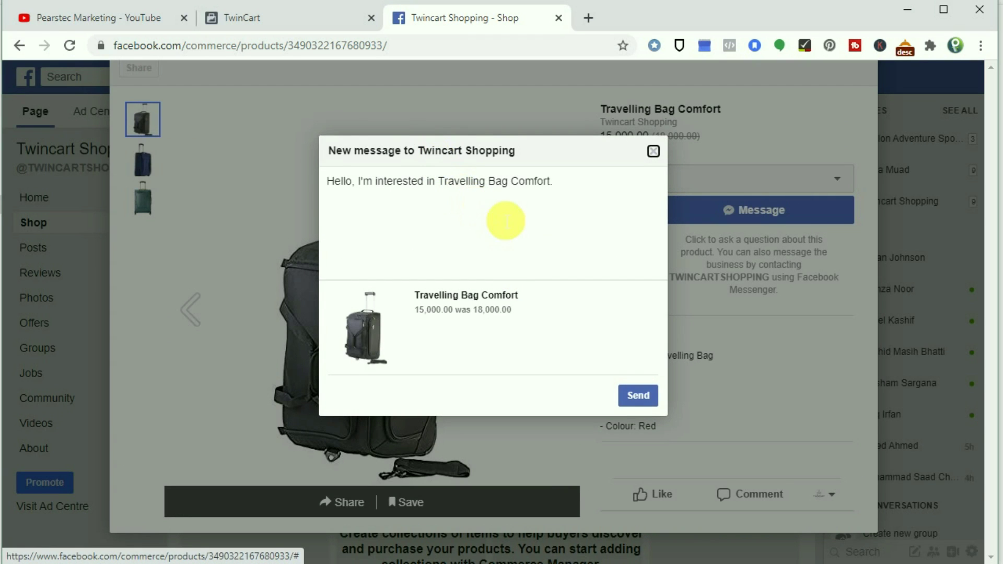
{"action": "left_click", "coordinate": [653, 152]}
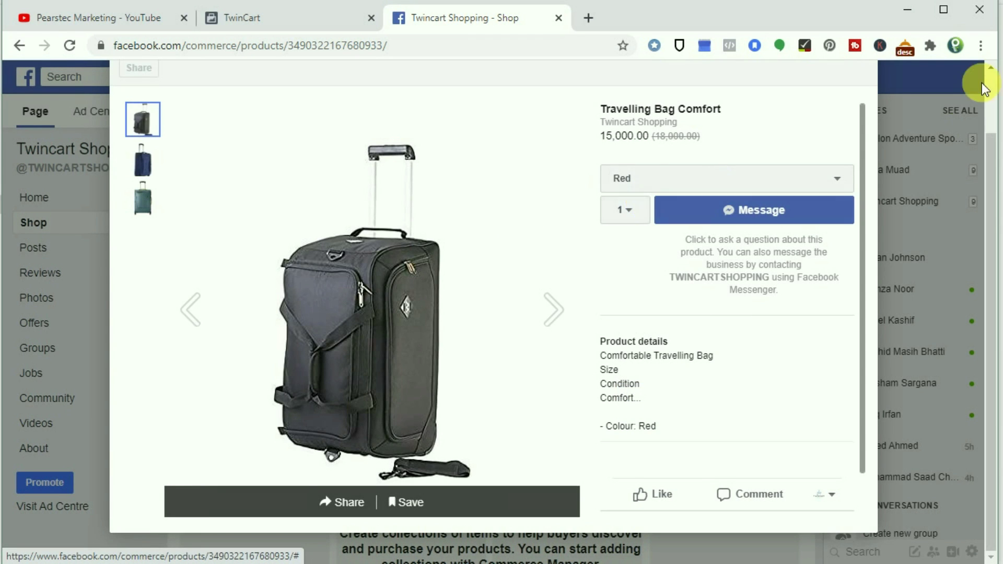
{"action": "left_click_drag", "start_coordinate": [985, 213], "coordinate": [980, 152]}
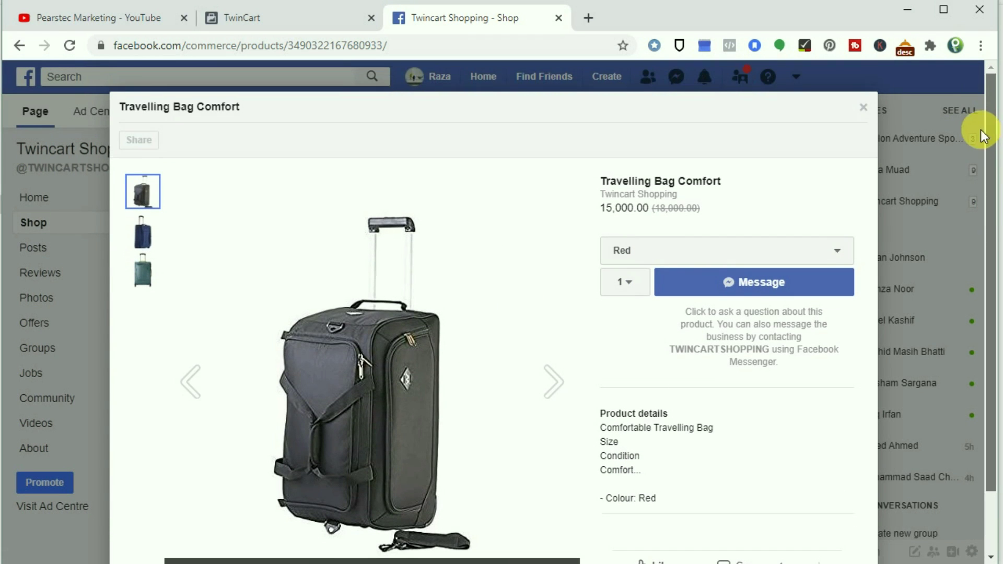
{"action": "left_click", "coordinate": [862, 107]}
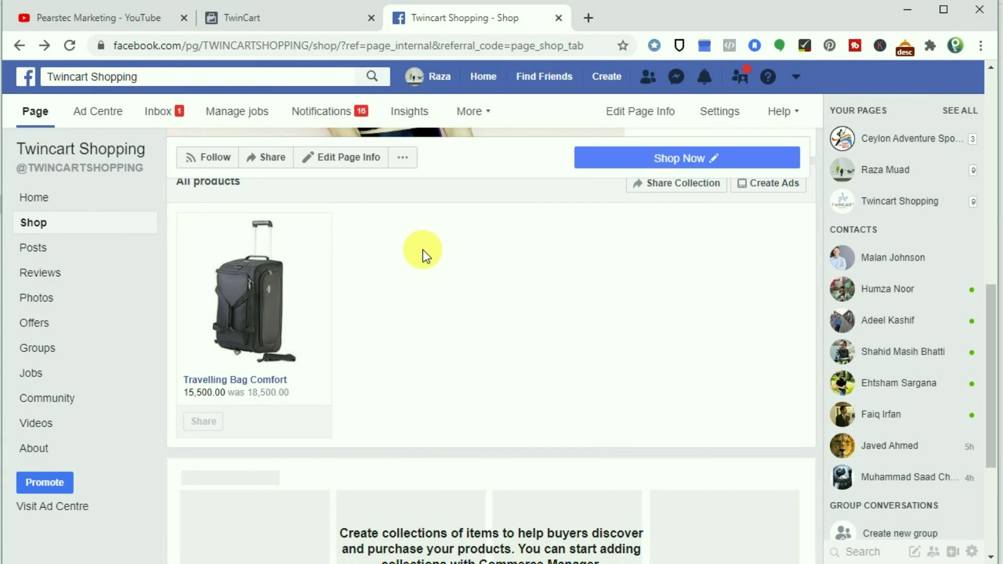